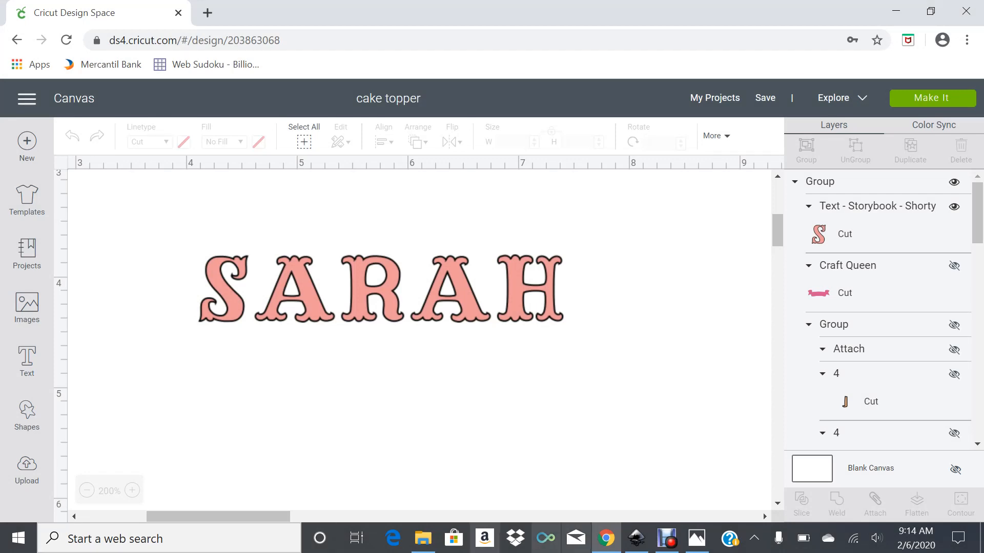
Step: Crop Screenshot (15) from the Screenshots folder in Photos closely around the pink name lettering and save it as a copy
{"action": "left_click", "coordinate": [423, 538]}
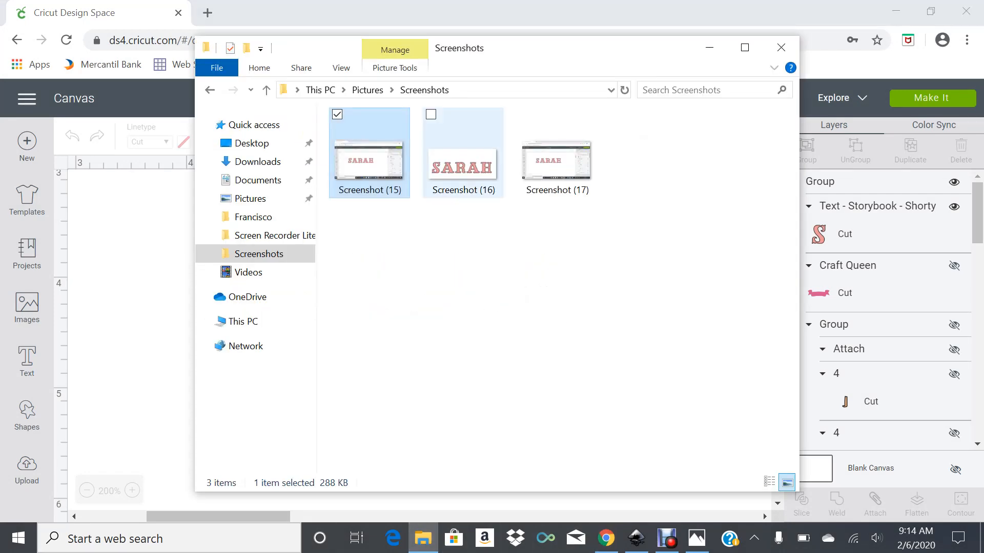
{"action": "double_click", "coordinate": [369, 159]}
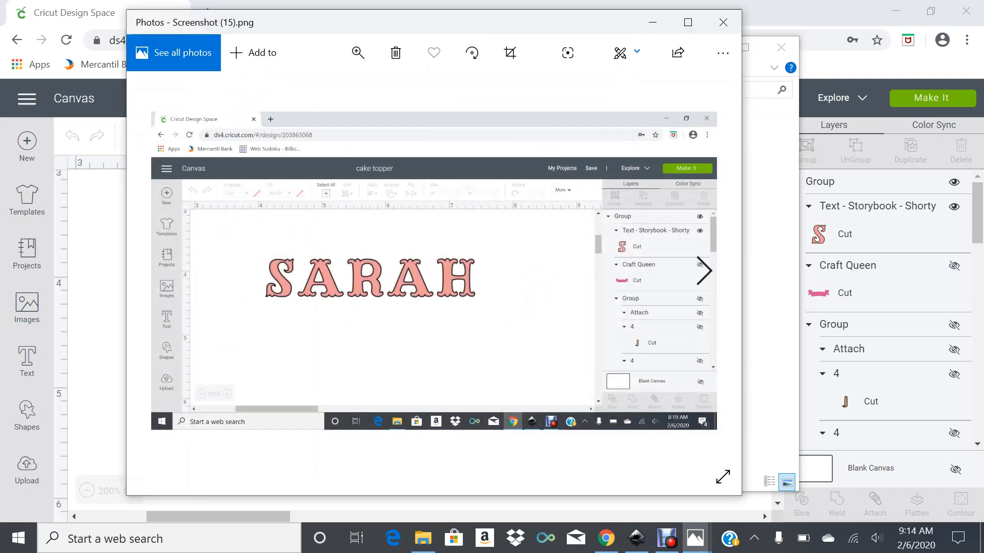
{"action": "left_click", "coordinate": [510, 53]}
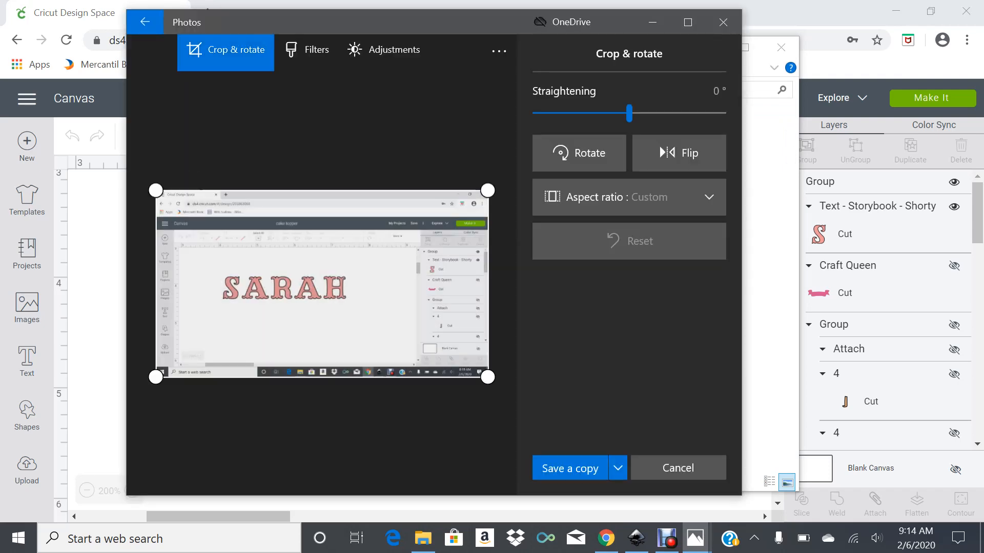
{"action": "left_click_drag", "start_coordinate": [487, 378], "coordinate": [364, 325]}
{"action": "left_click_drag", "start_coordinate": [155, 190], "coordinate": [236, 304]}
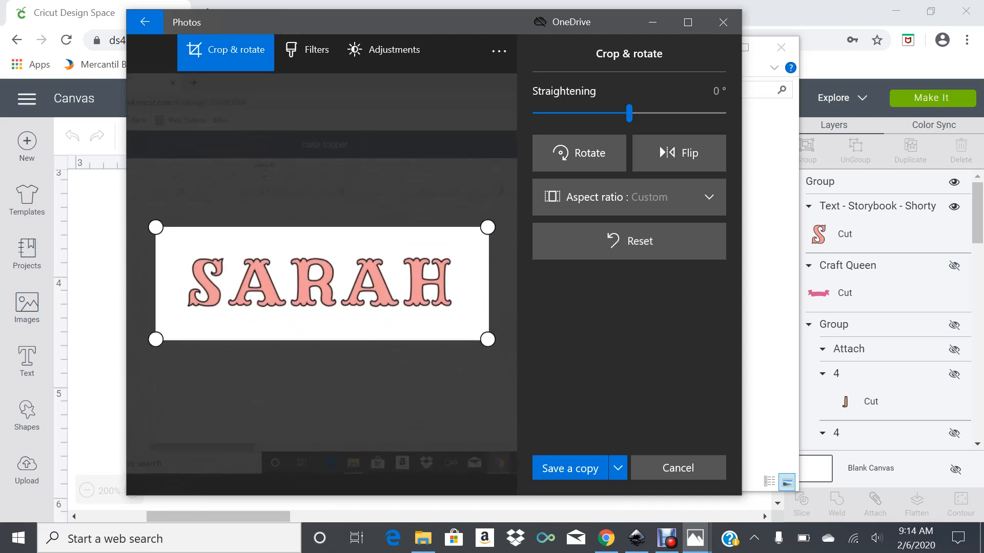
{"action": "left_click", "coordinate": [570, 468]}
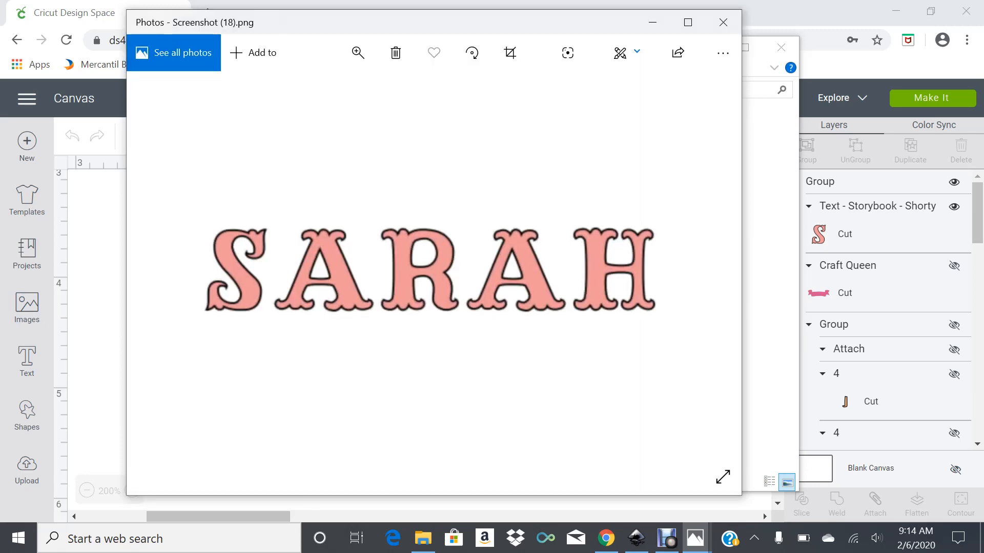
Step: Switch to Inkscape, import Screenshot (16) with the default import settings, and move it up over the middle of the page
{"action": "left_click", "coordinate": [635, 538]}
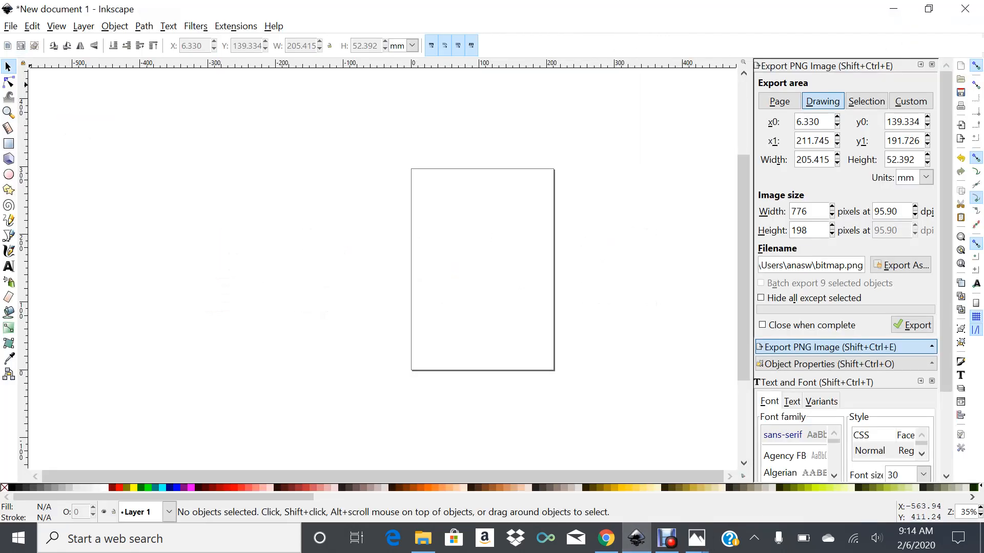
{"action": "left_click", "coordinate": [32, 26]}
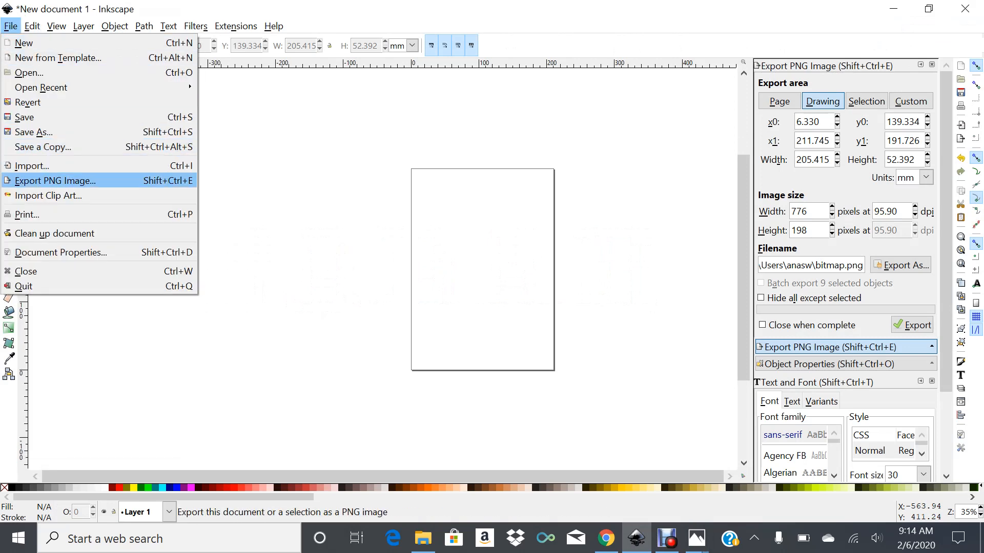
{"action": "left_click", "coordinate": [31, 166]}
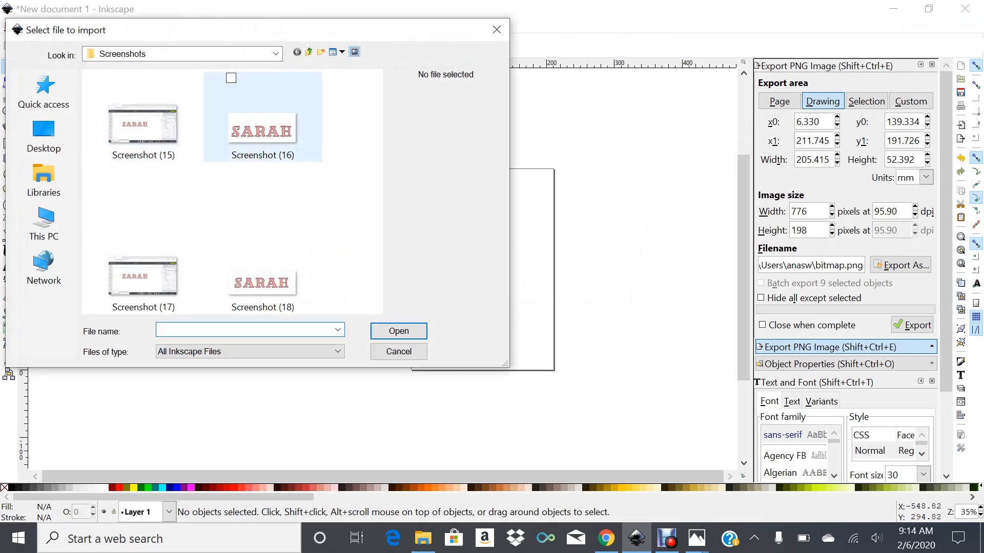
{"action": "left_click", "coordinate": [262, 132]}
{"action": "left_click", "coordinate": [399, 331]}
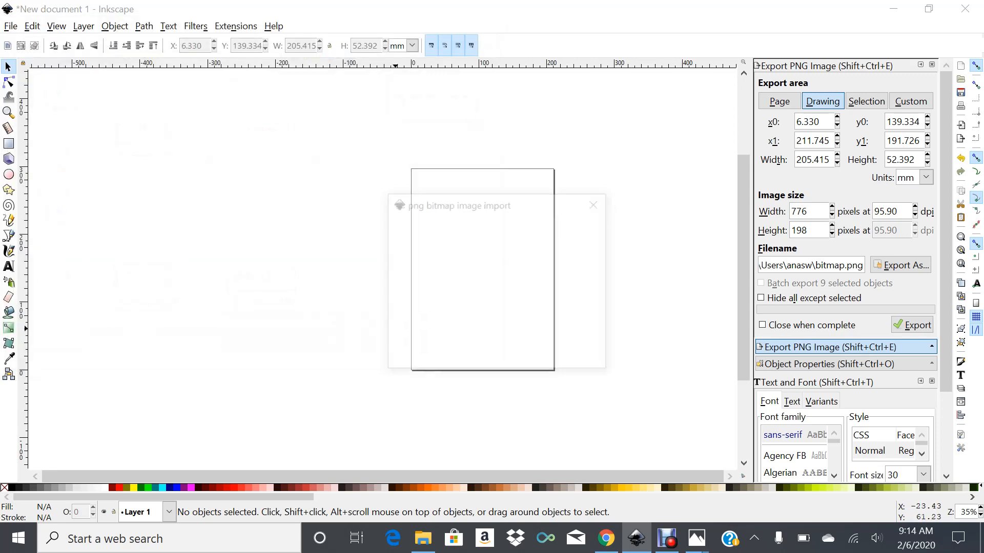
{"action": "left_click", "coordinate": [583, 359]}
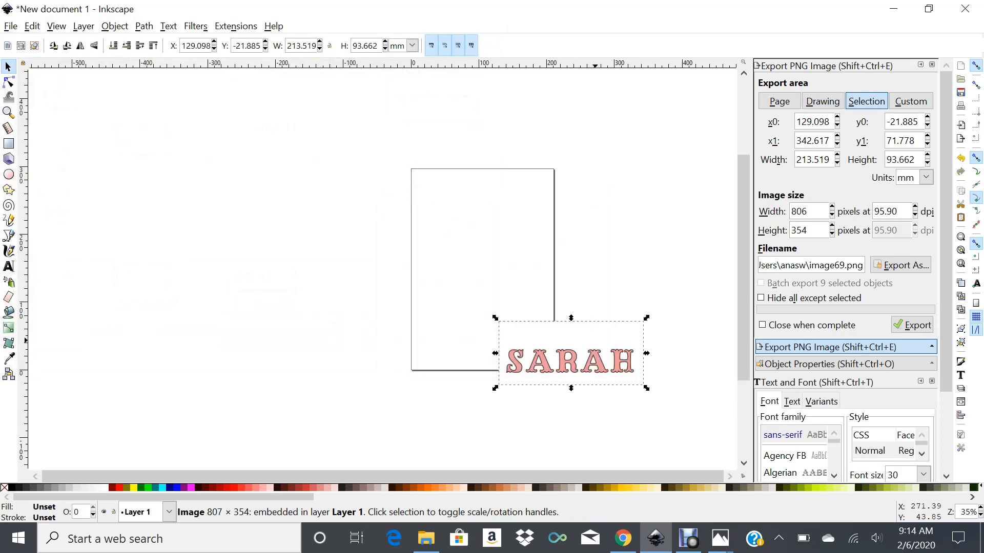
{"action": "left_click_drag", "start_coordinate": [596, 341], "coordinate": [480, 251]}
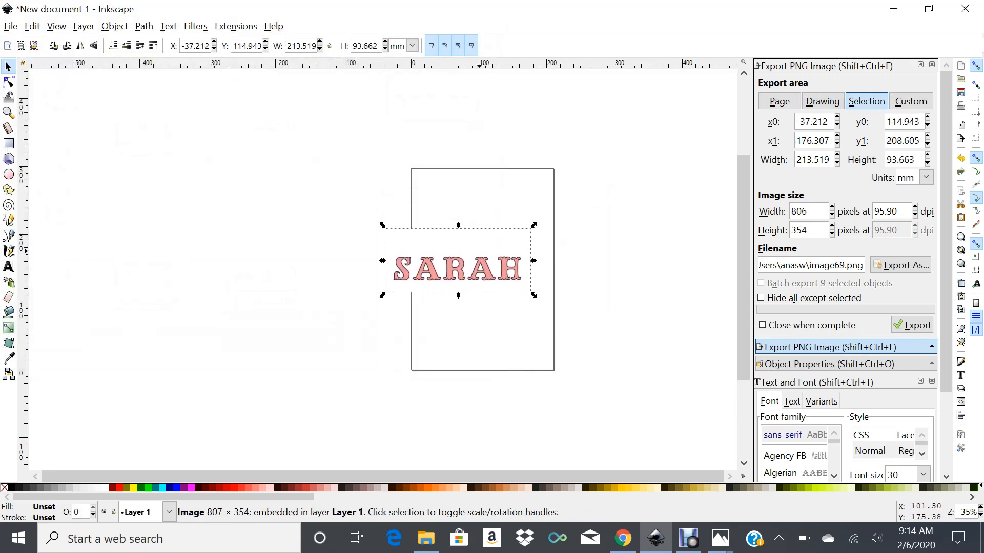
Step: Trace the imported bitmap using Colors with 10 scans, stacked scans and background removal, and put the trace dialog aside
{"action": "right_click", "coordinate": [481, 267]}
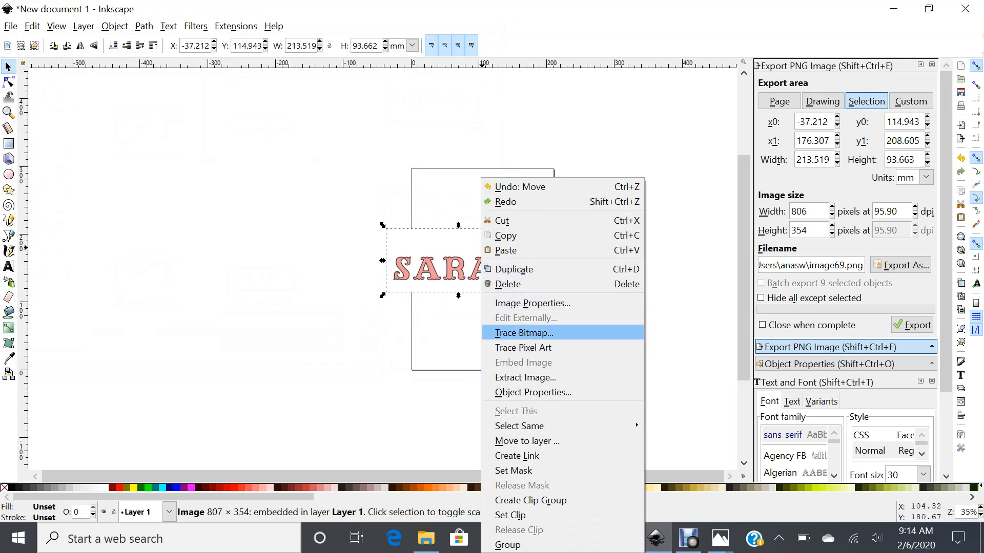
{"action": "left_click", "coordinate": [512, 332]}
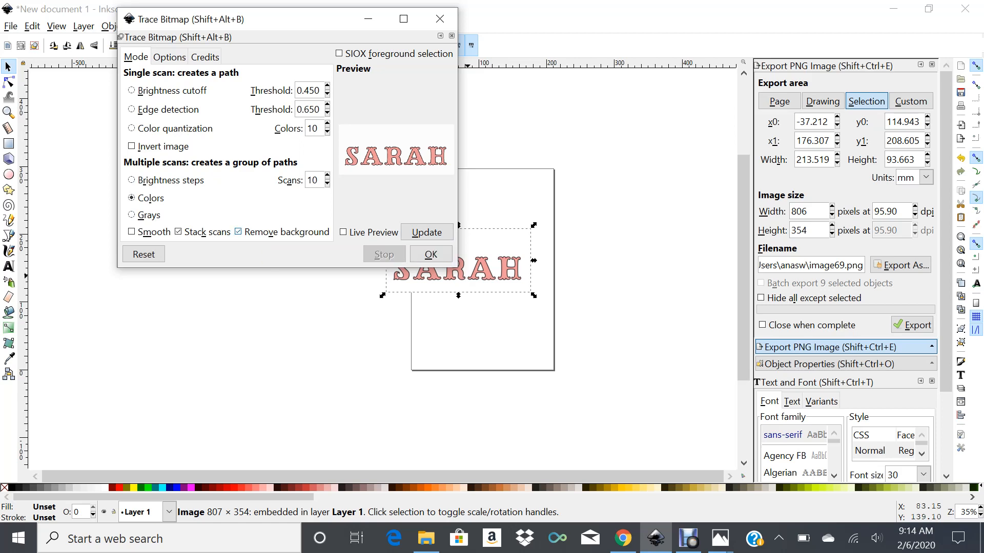
{"action": "left_click", "coordinate": [431, 254]}
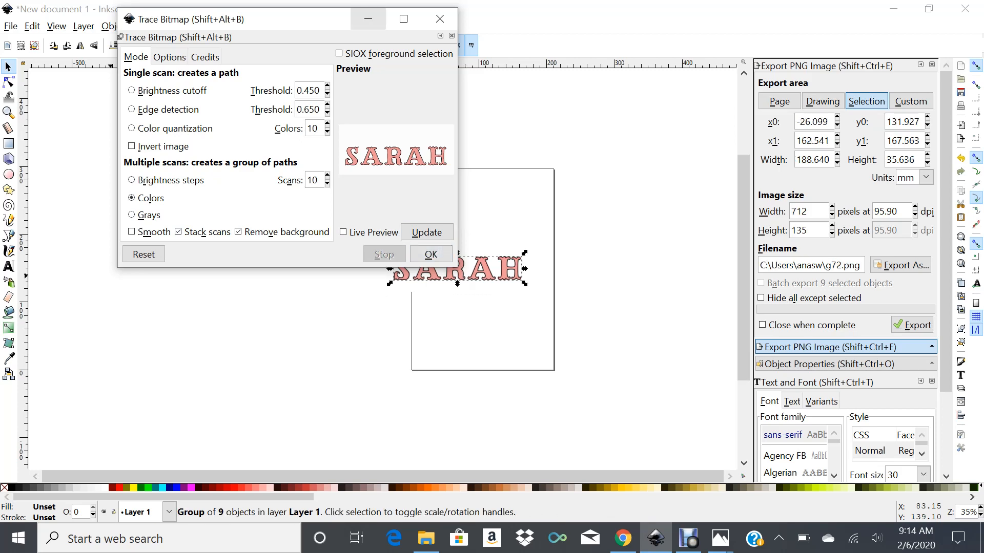
{"action": "left_click", "coordinate": [368, 19]}
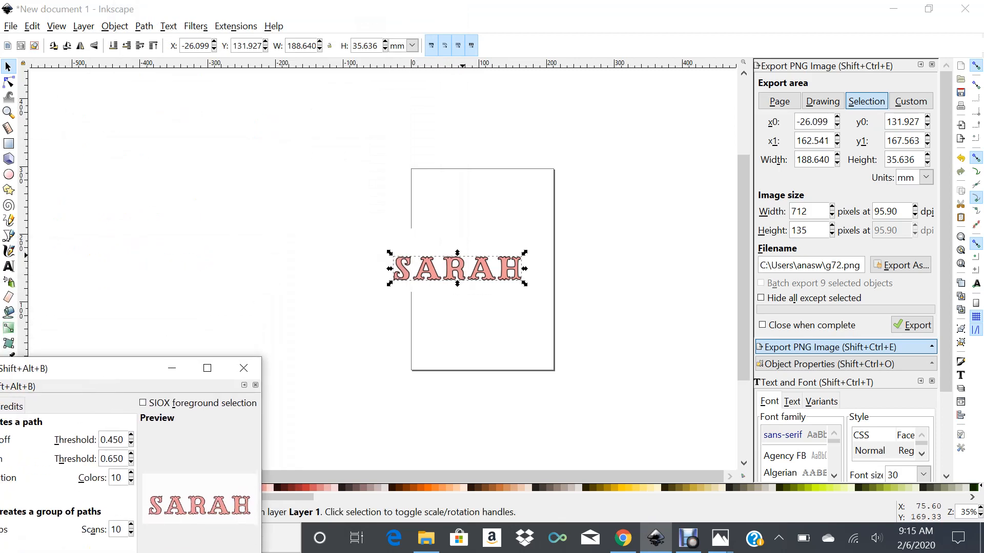
Step: Separate the traced lettering from the original bitmap, delete the bitmap, and place the traced group across the middle of the page
{"action": "left_click_drag", "start_coordinate": [432, 279], "coordinate": [386, 229]}
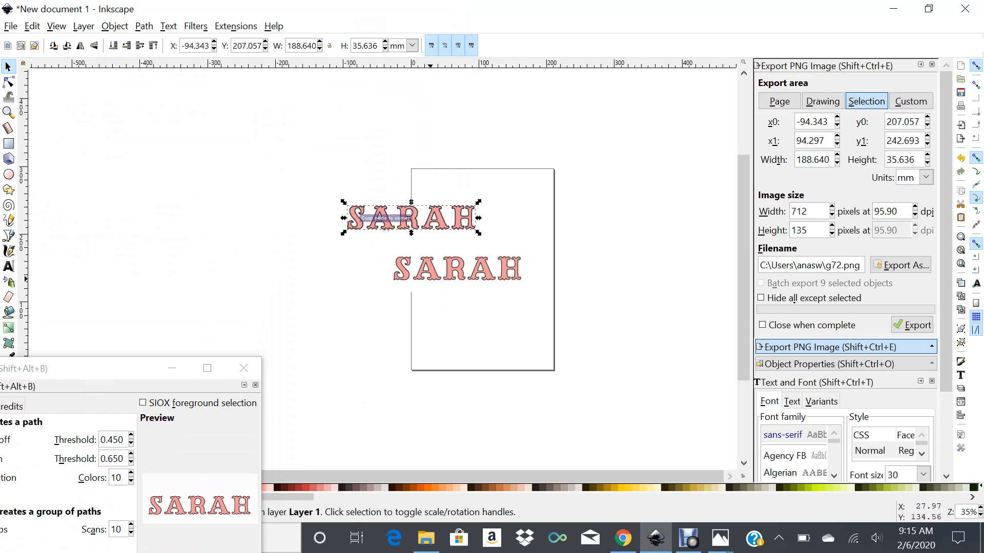
{"action": "left_click_drag", "start_coordinate": [404, 266], "coordinate": [362, 280]}
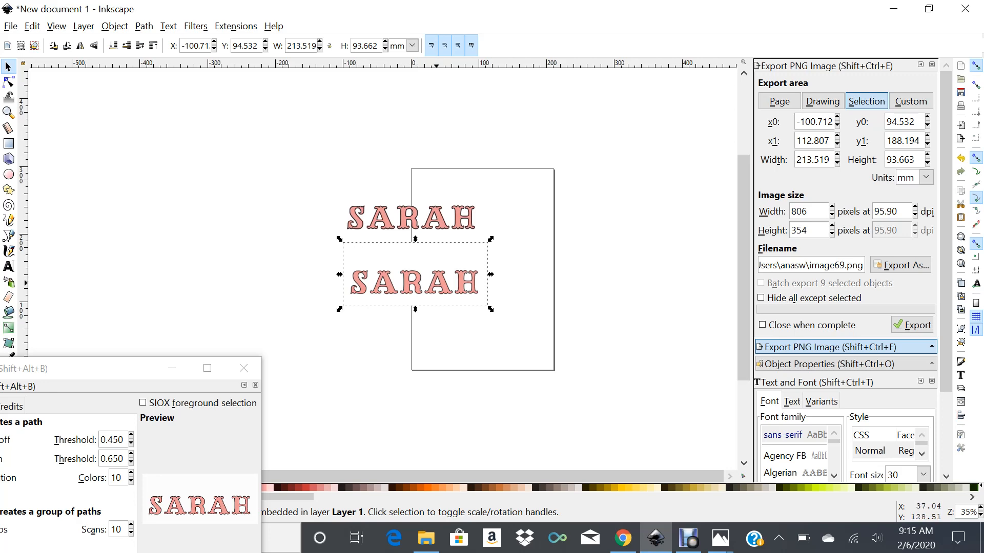
{"action": "key", "text": "Delete"}
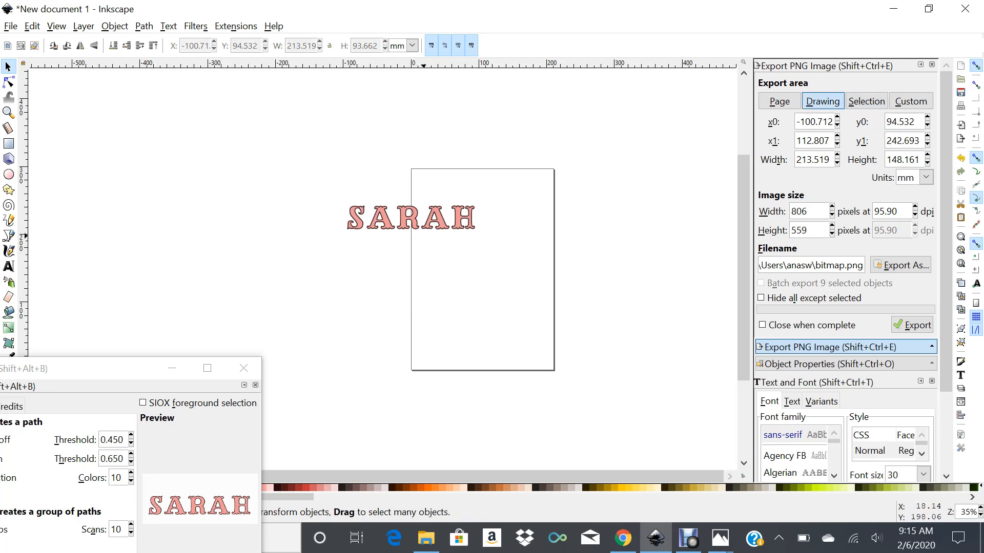
{"action": "left_click_drag", "start_coordinate": [437, 215], "coordinate": [509, 243]}
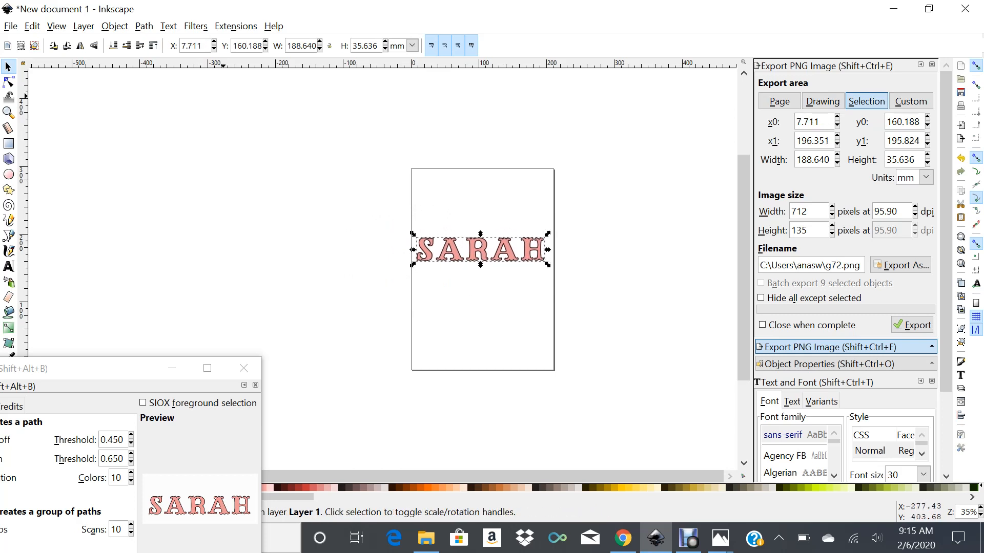
Step: Convert the traced lettering group to paths, ungroup it, and merge its pieces into one shape with Union
{"action": "left_click", "coordinate": [144, 26]}
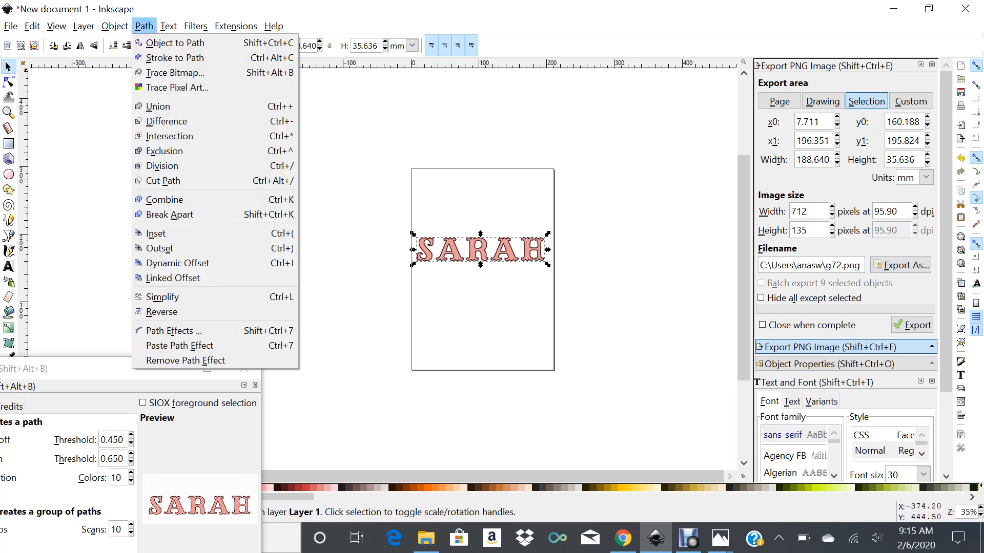
{"action": "left_click", "coordinate": [153, 42]}
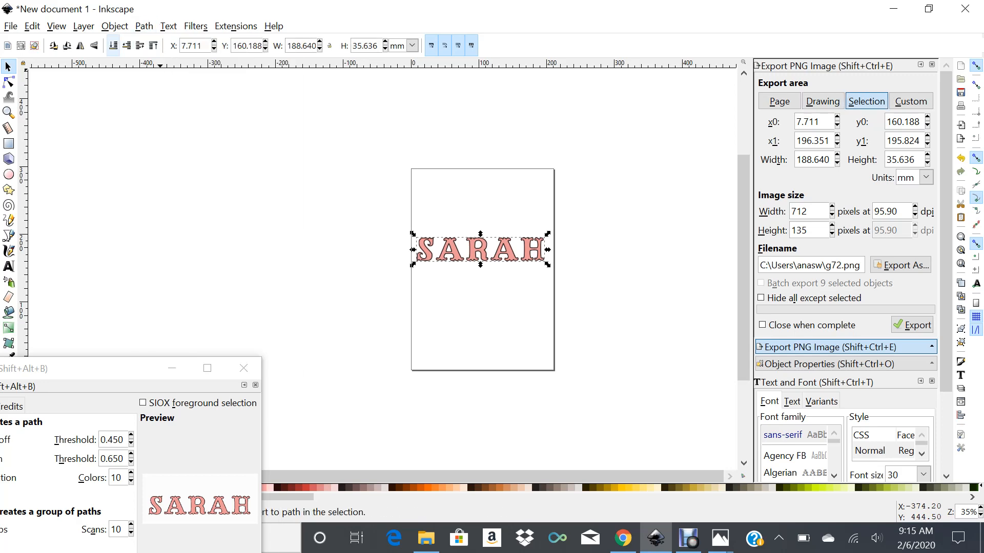
{"action": "left_click", "coordinate": [114, 27]}
{"action": "left_click", "coordinate": [123, 140]}
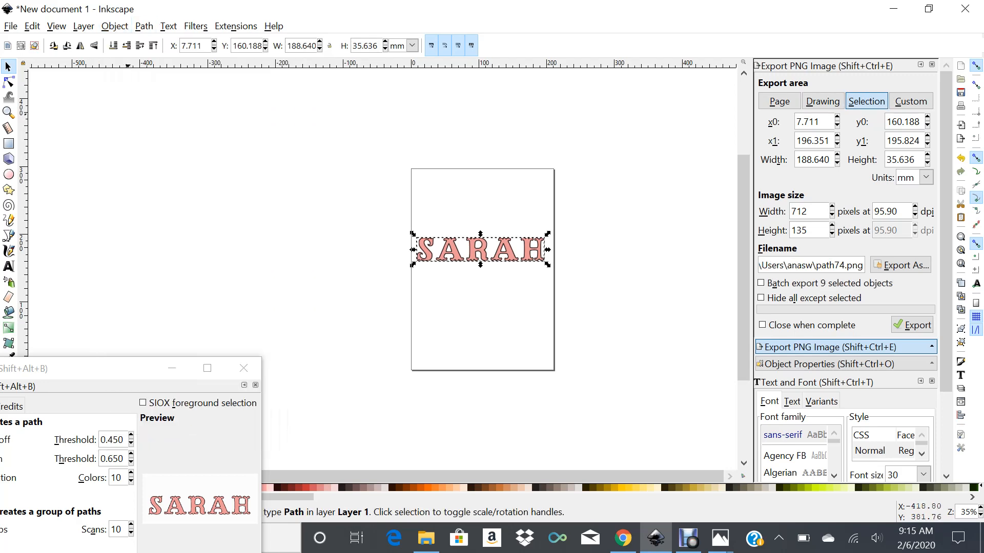
{"action": "left_click", "coordinate": [144, 26]}
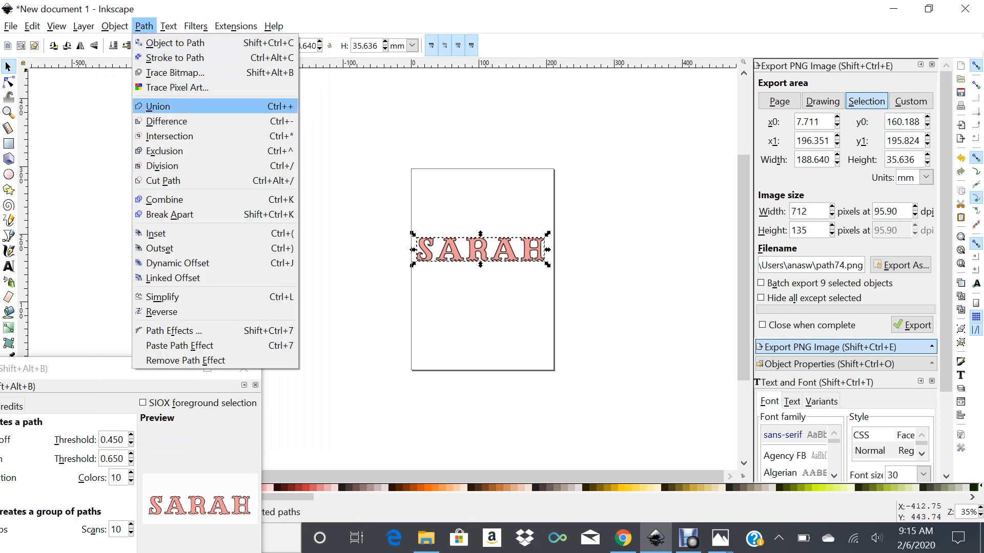
{"action": "left_click", "coordinate": [154, 106]}
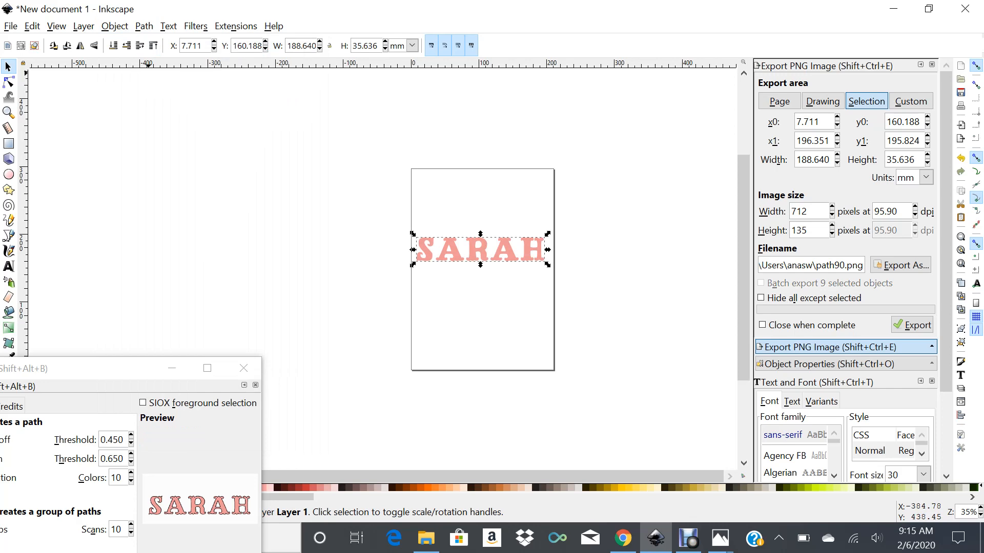
Step: Outset the merged lettering five times to thicken it into a connected backing shape, and deselect it
{"action": "left_click", "coordinate": [144, 26]}
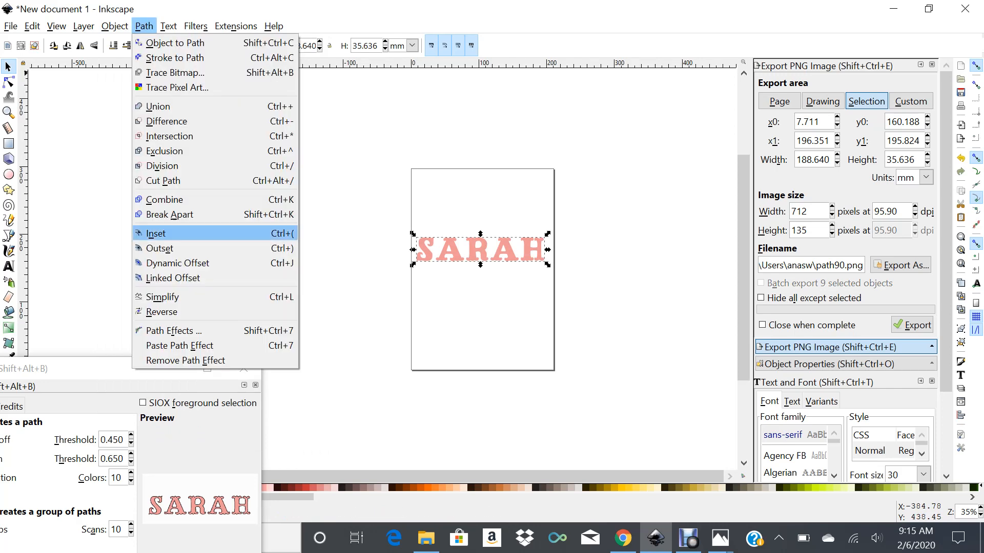
{"action": "left_click", "coordinate": [148, 248]}
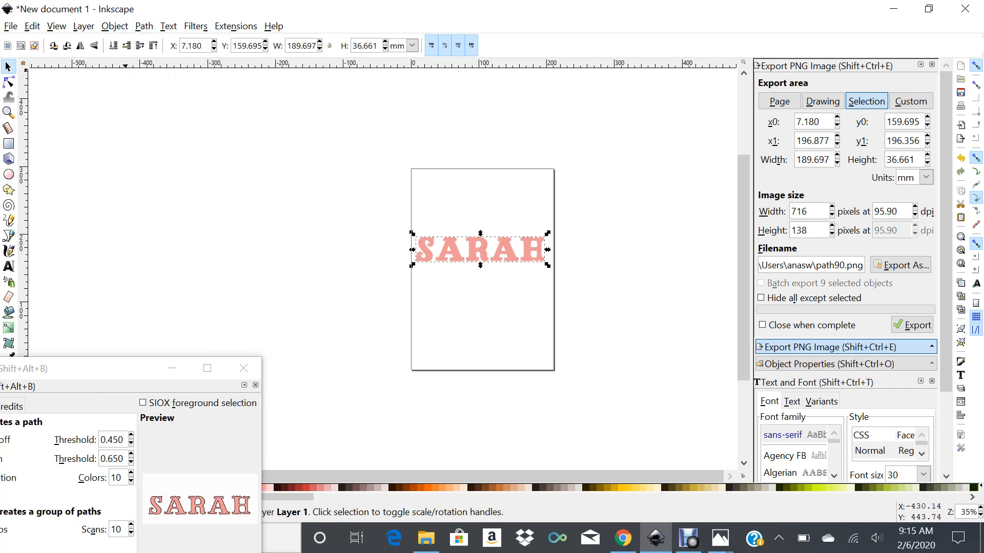
{"action": "left_click", "coordinate": [144, 26]}
{"action": "left_click", "coordinate": [153, 249]}
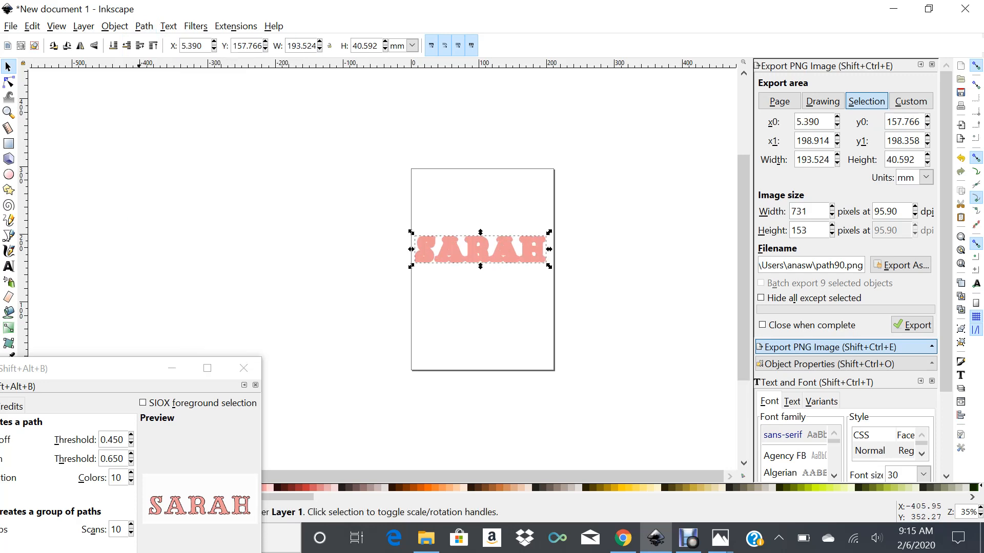
{"action": "left_click", "coordinate": [114, 26]}
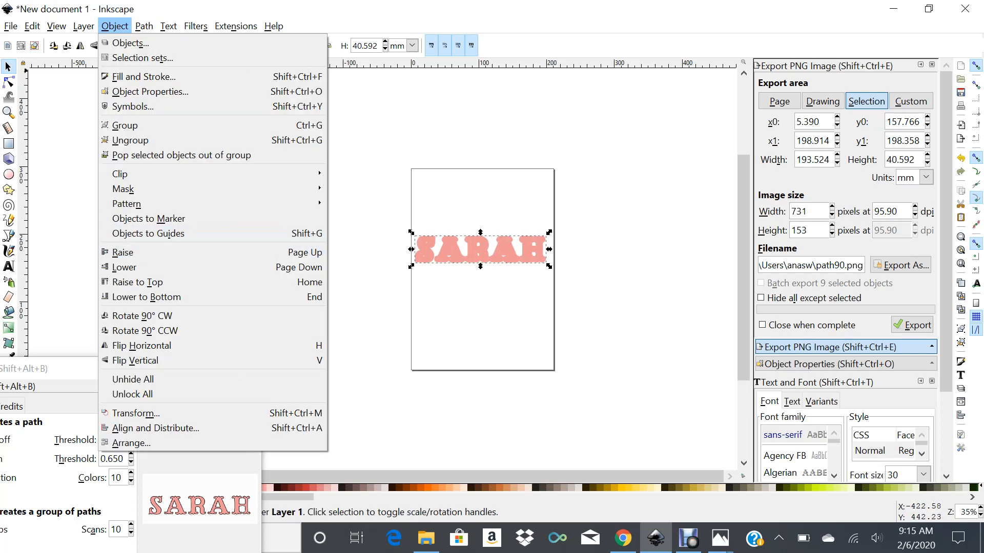
{"action": "mouse_move", "coordinate": [144, 26]}
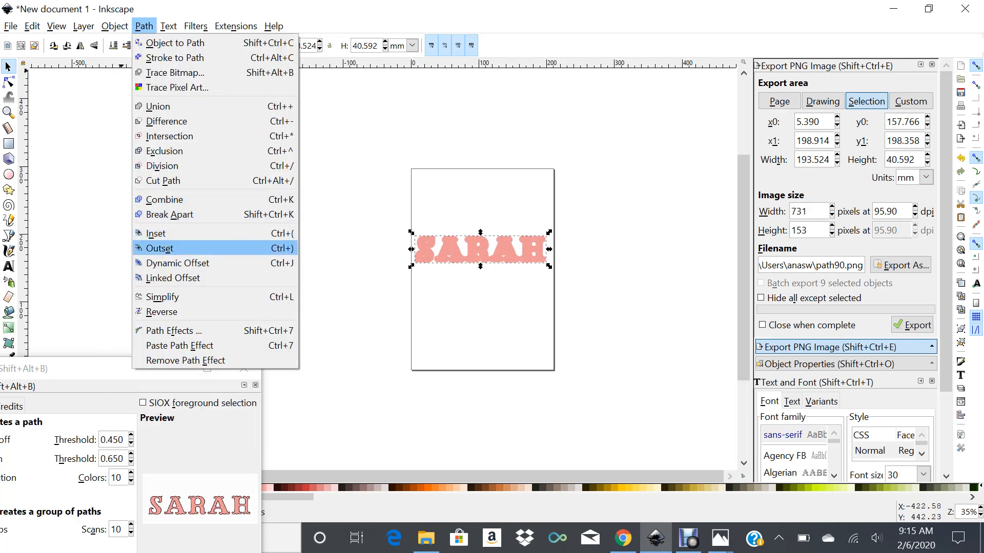
{"action": "left_click", "coordinate": [154, 248]}
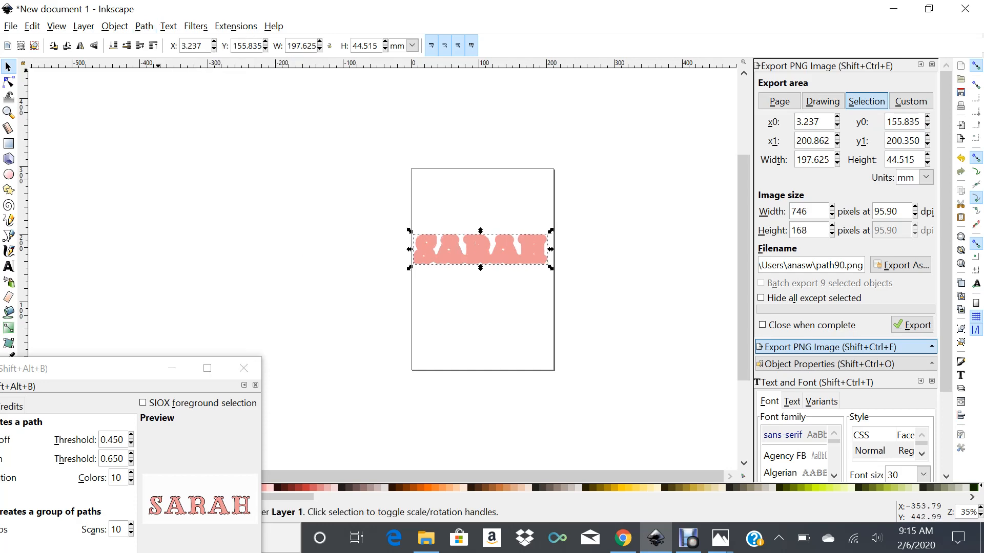
{"action": "left_click", "coordinate": [144, 26]}
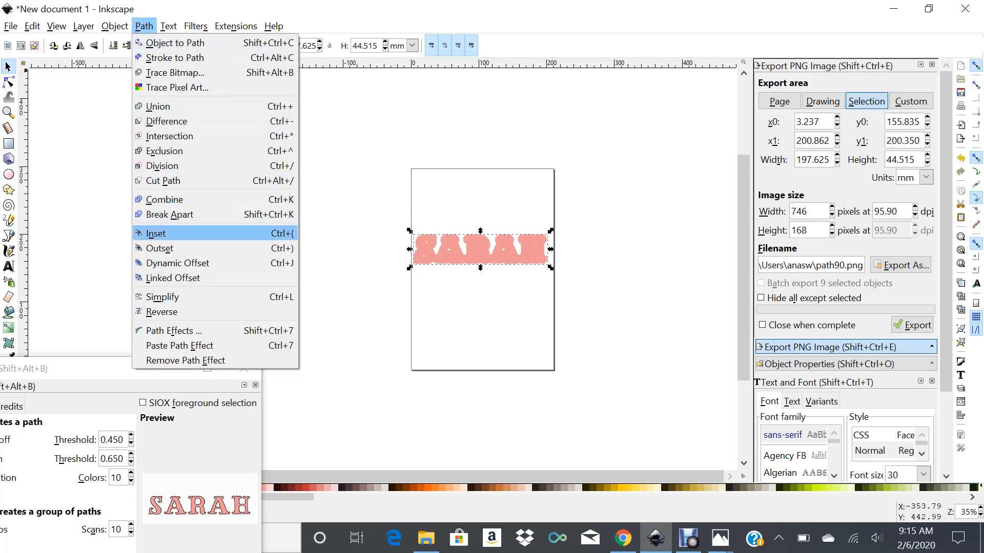
{"action": "left_click", "coordinate": [191, 248]}
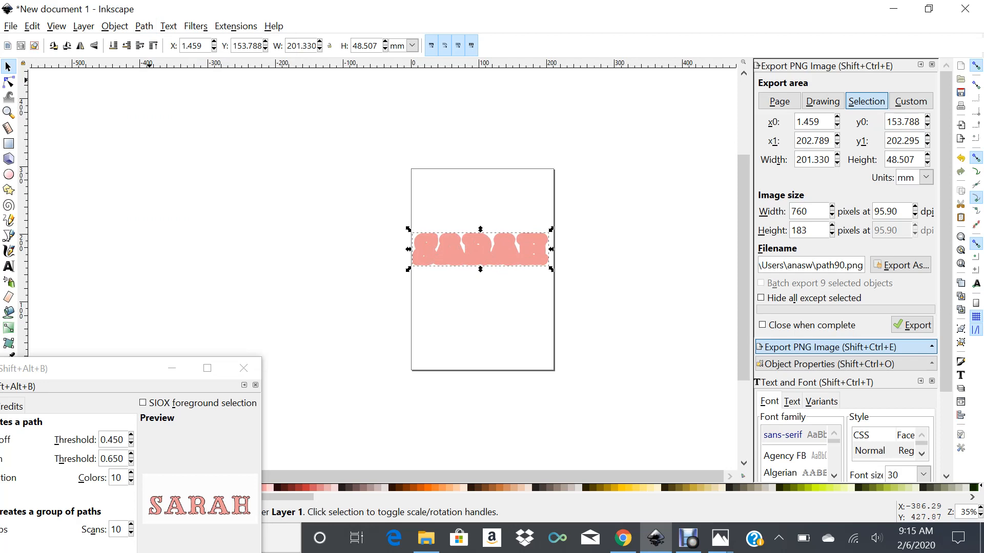
{"action": "left_click", "coordinate": [144, 26]}
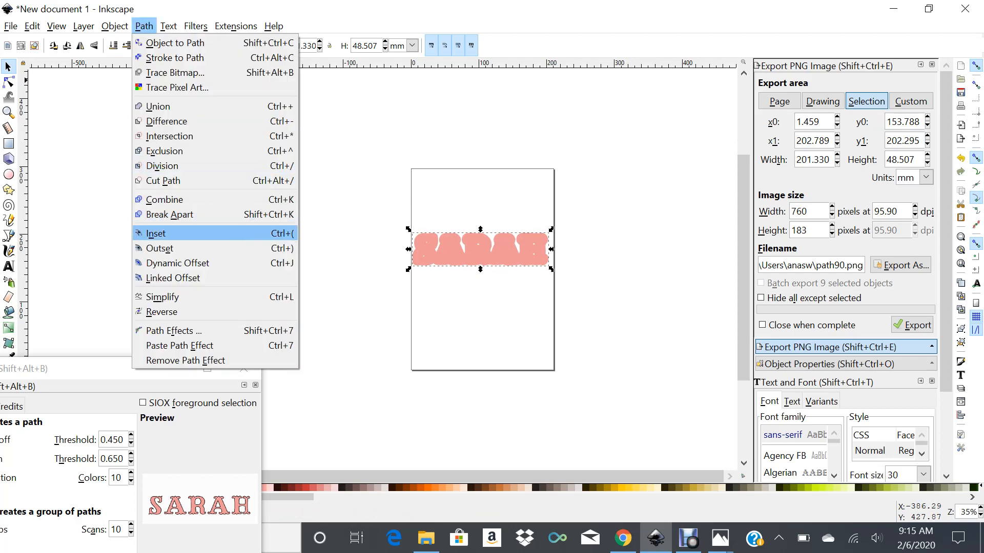
{"action": "left_click", "coordinate": [160, 249]}
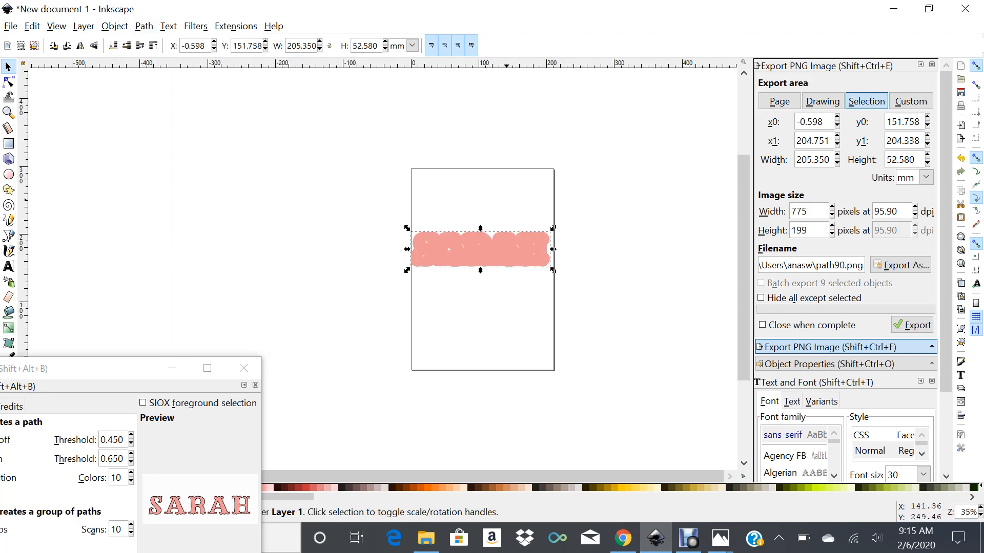
{"action": "key", "text": "Escape"}
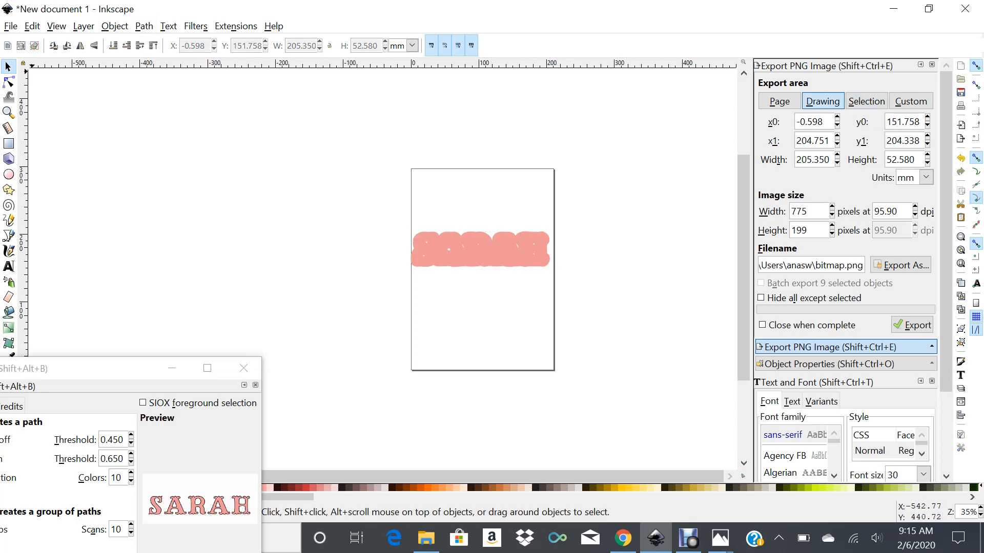
Step: Export the whole drawing as a PNG named shadow to the Desktop, and check for the file in the Desktop folder
{"action": "left_click", "coordinate": [11, 25]}
{"action": "left_click", "coordinate": [56, 181]}
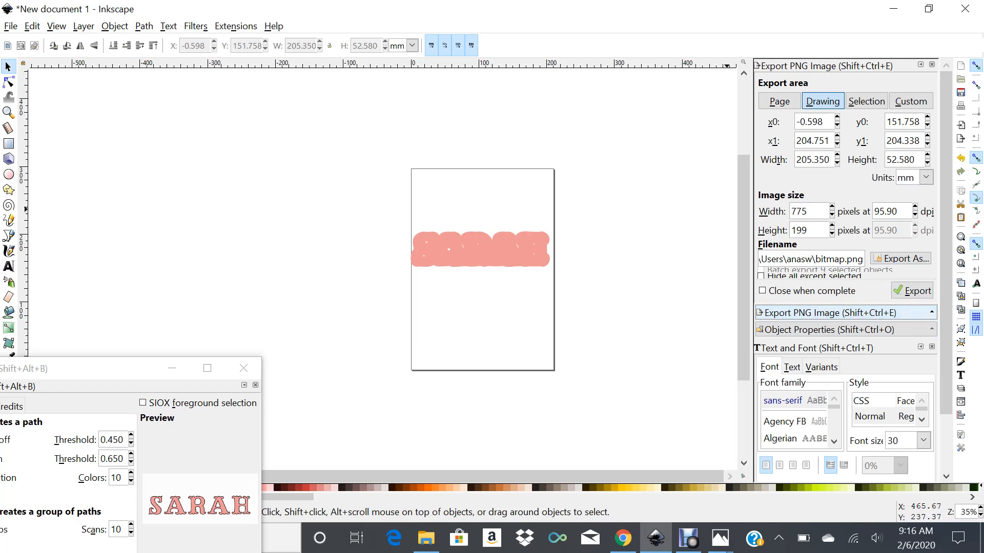
{"action": "left_click", "coordinate": [900, 259]}
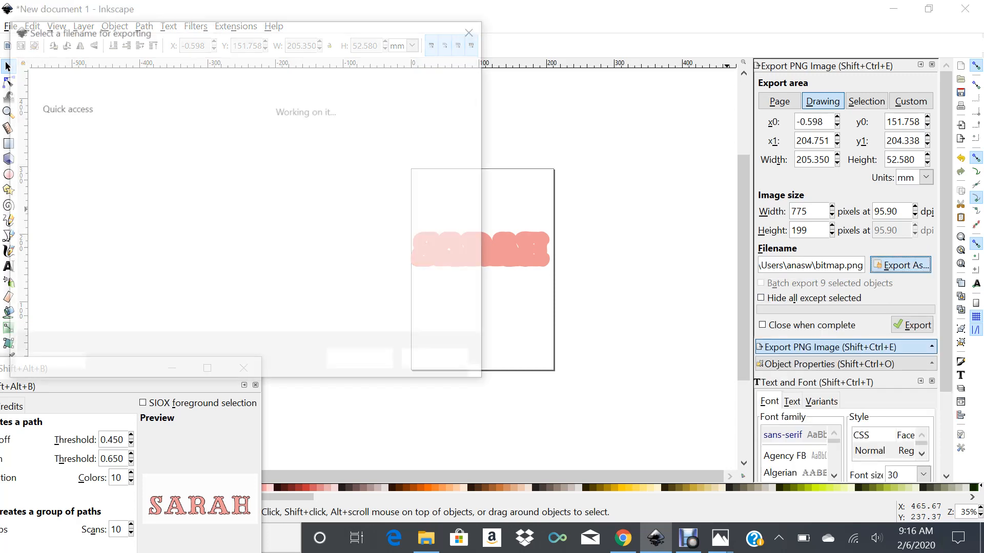
{"action": "left_click", "coordinate": [62, 132]}
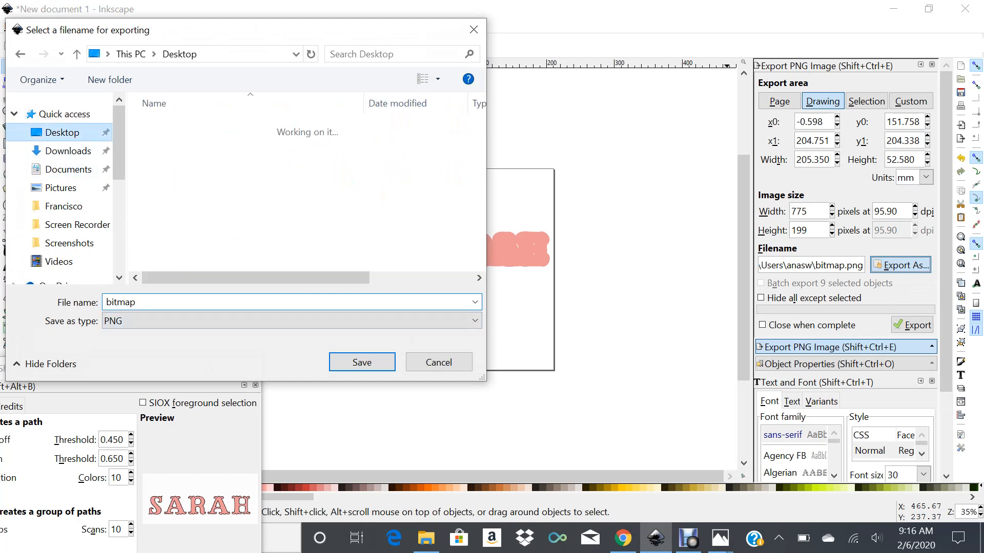
{"action": "left_click", "coordinate": [121, 302]}
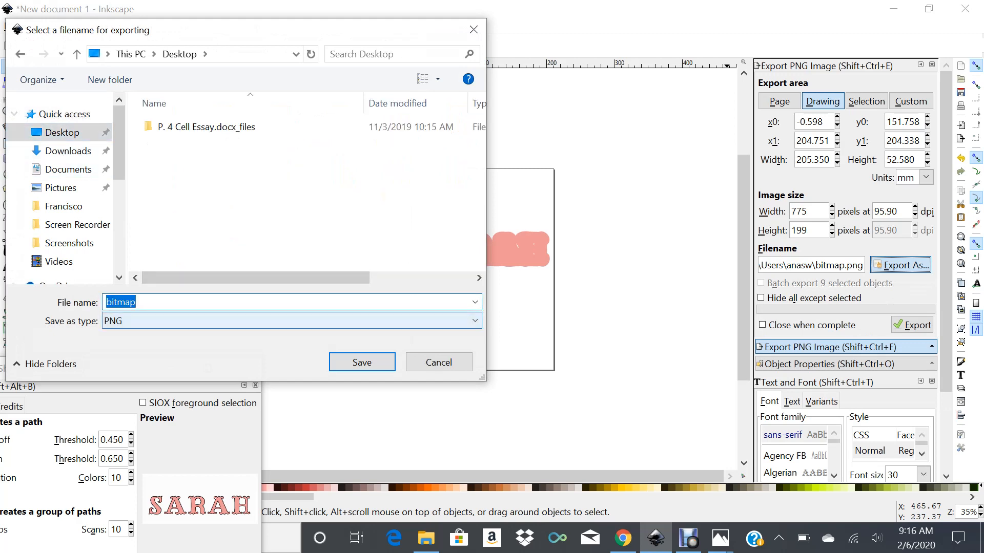
{"action": "type", "text": "shado"}
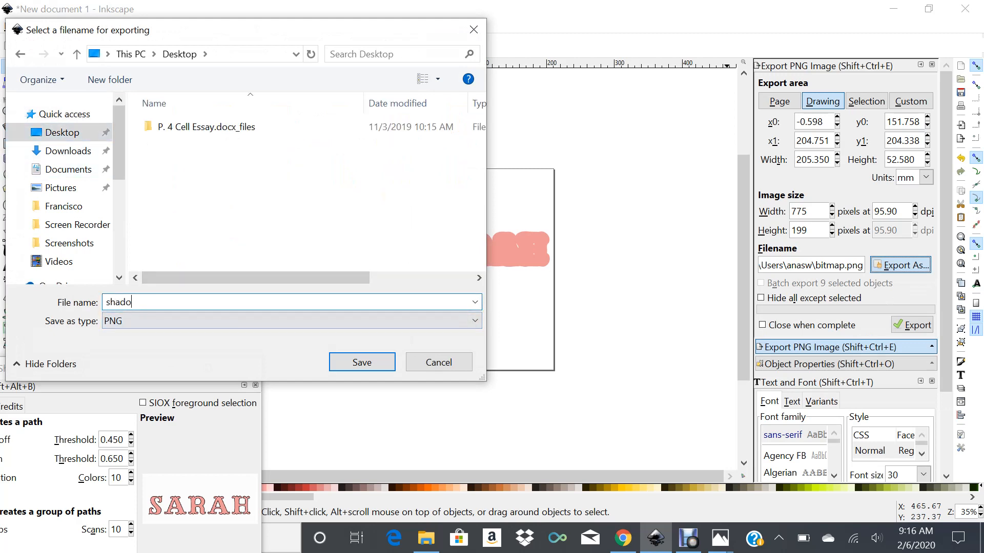
{"action": "type", "text": "w"}
{"action": "key", "text": "Return"}
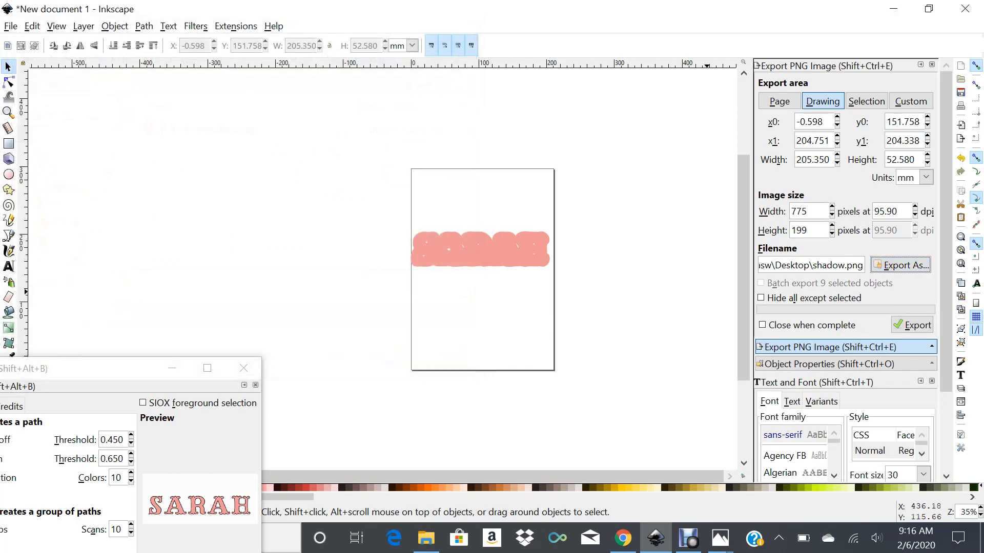
{"action": "left_click", "coordinate": [912, 326]}
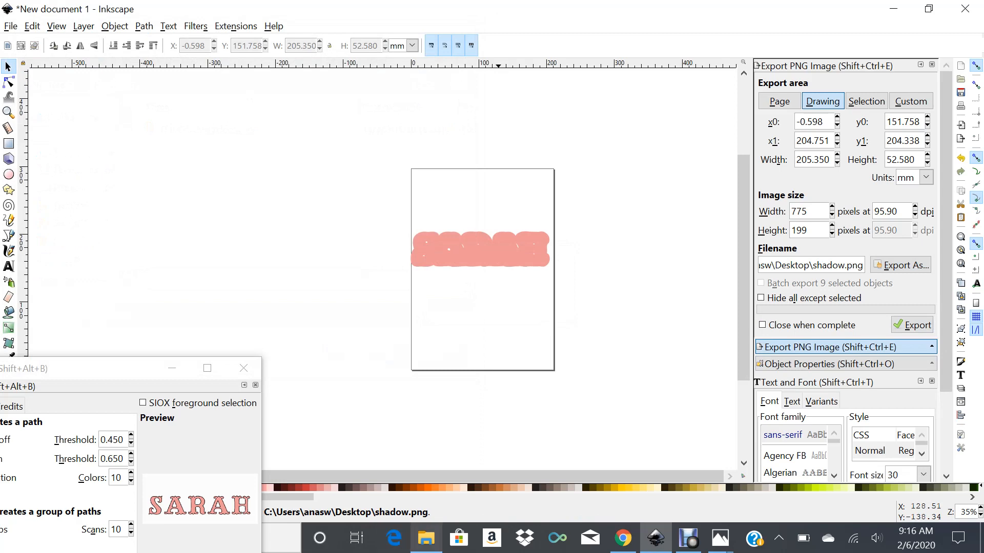
{"action": "left_click", "coordinate": [426, 538]}
{"action": "left_click", "coordinate": [252, 143]}
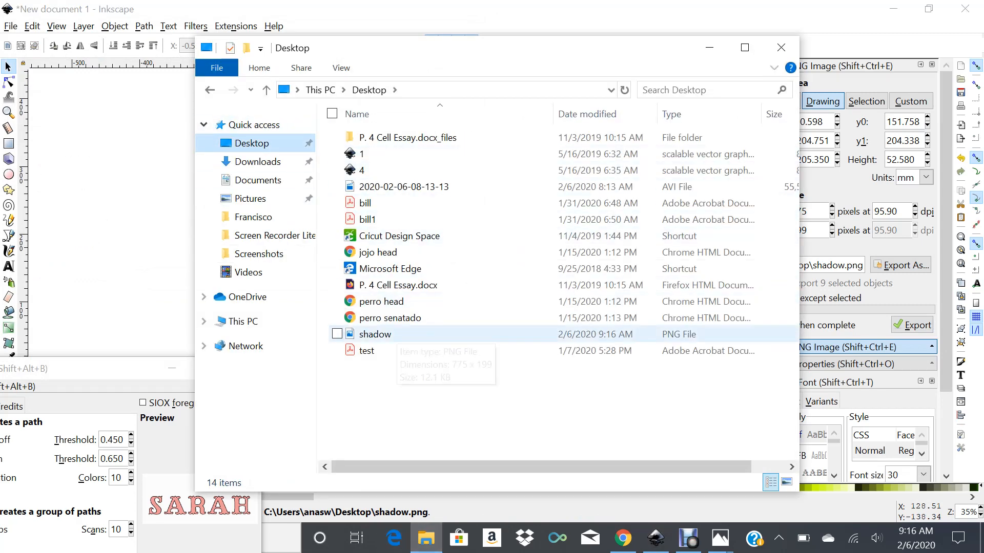
Step: Switch to Cricut Design Space in Chrome and upload the shadow PNG from the Desktop as an image
{"action": "left_click", "coordinate": [622, 538]}
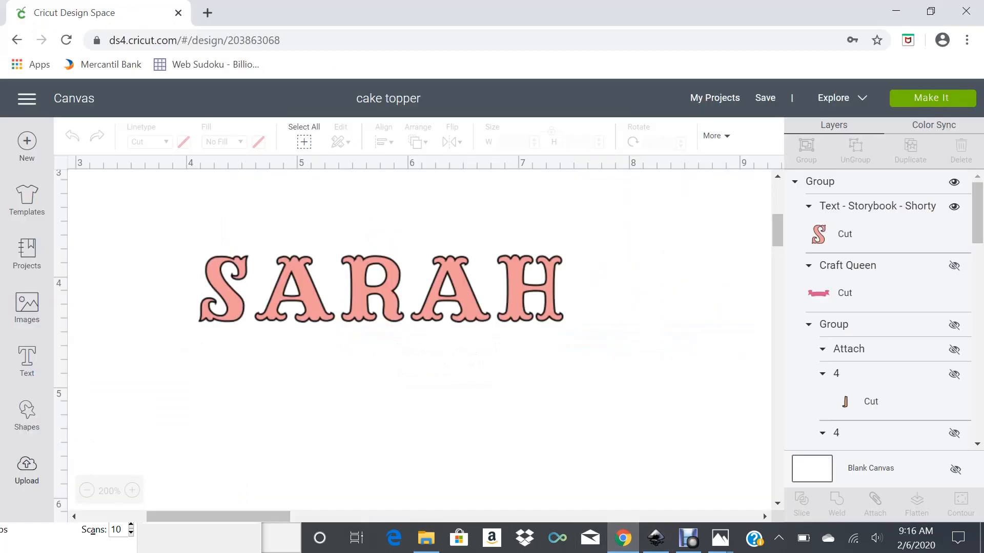
{"action": "left_click", "coordinate": [27, 469]}
{"action": "left_click", "coordinate": [275, 321]}
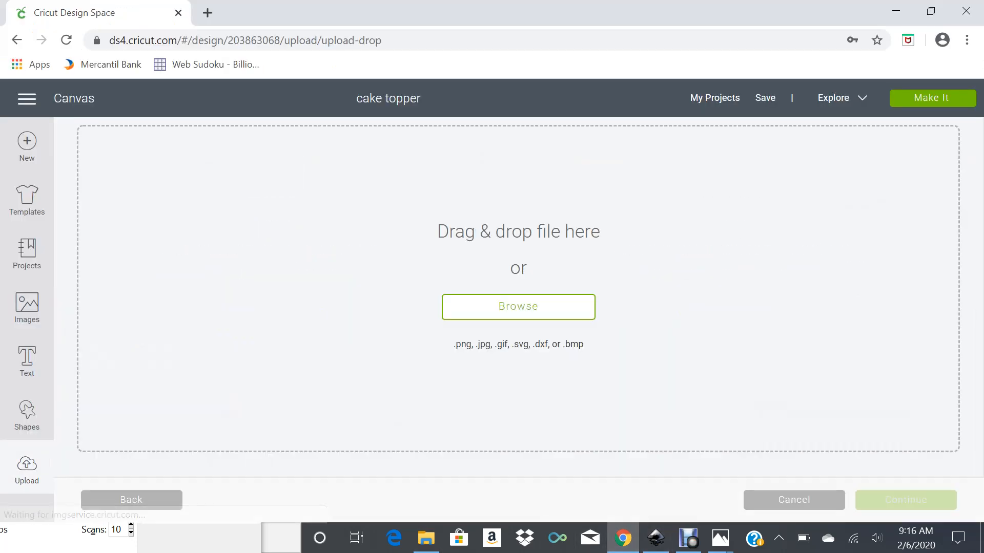
{"action": "left_click", "coordinate": [519, 306]}
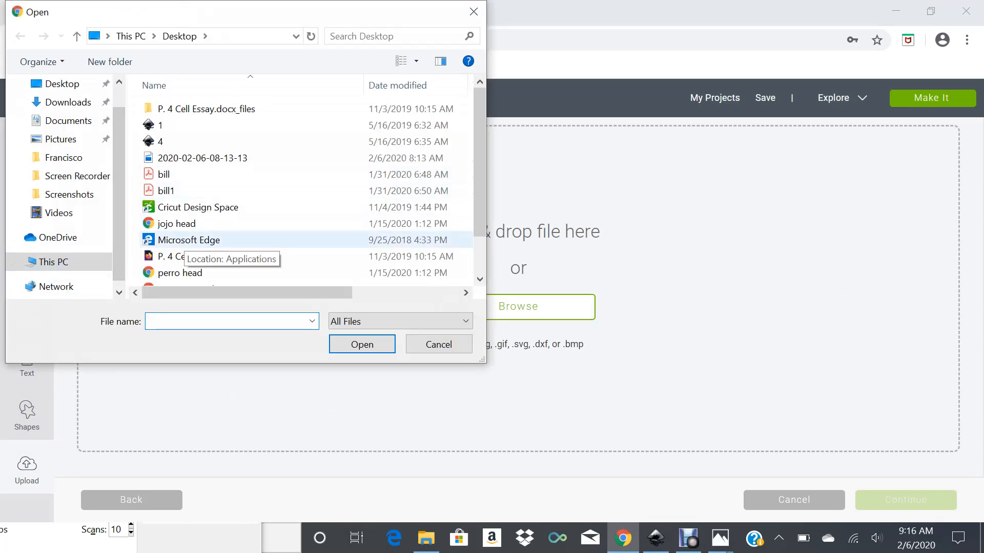
{"action": "scroll", "coordinate": [306, 190], "scroll_direction": "down", "scroll_amount": 1}
{"action": "left_click", "coordinate": [174, 261]}
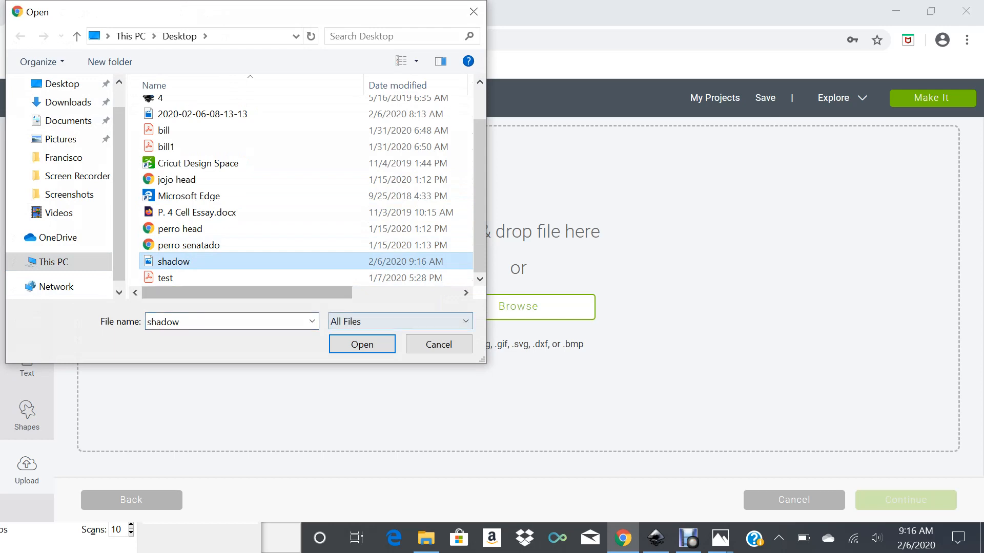
{"action": "left_click", "coordinate": [362, 344]}
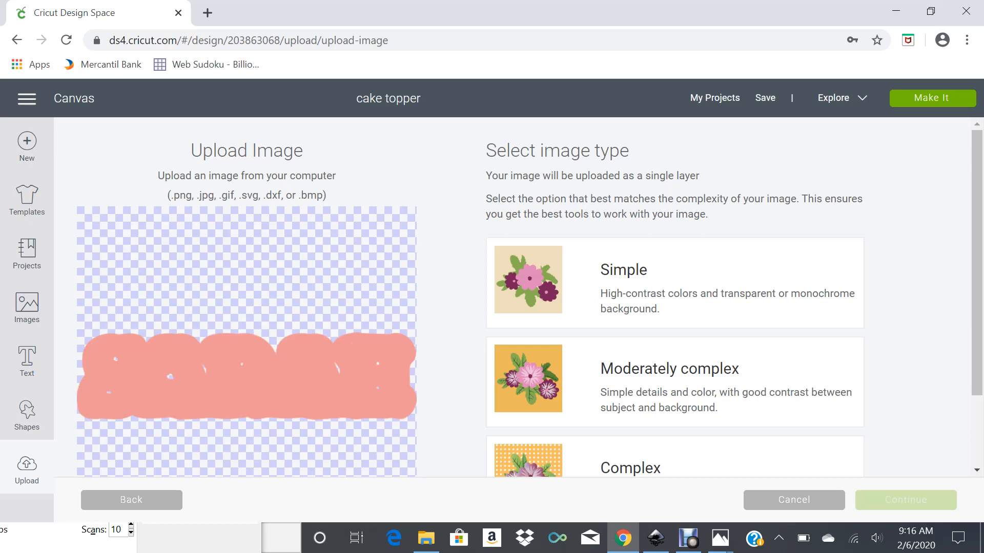
Step: Process the upload as a Complex image without erasing anything, save it as a Cut image, and place it on the canvas
{"action": "left_click", "coordinate": [674, 456]}
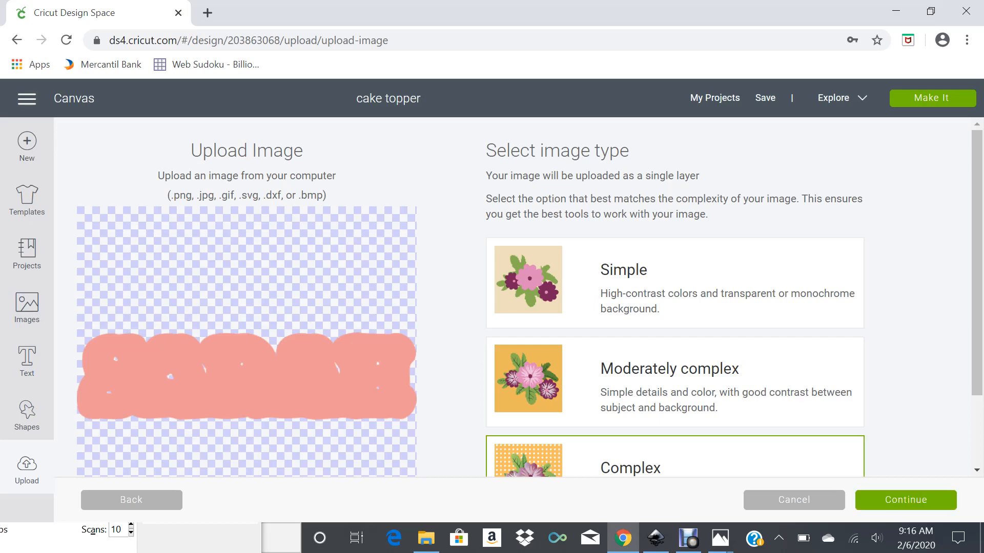
{"action": "left_click", "coordinate": [905, 500]}
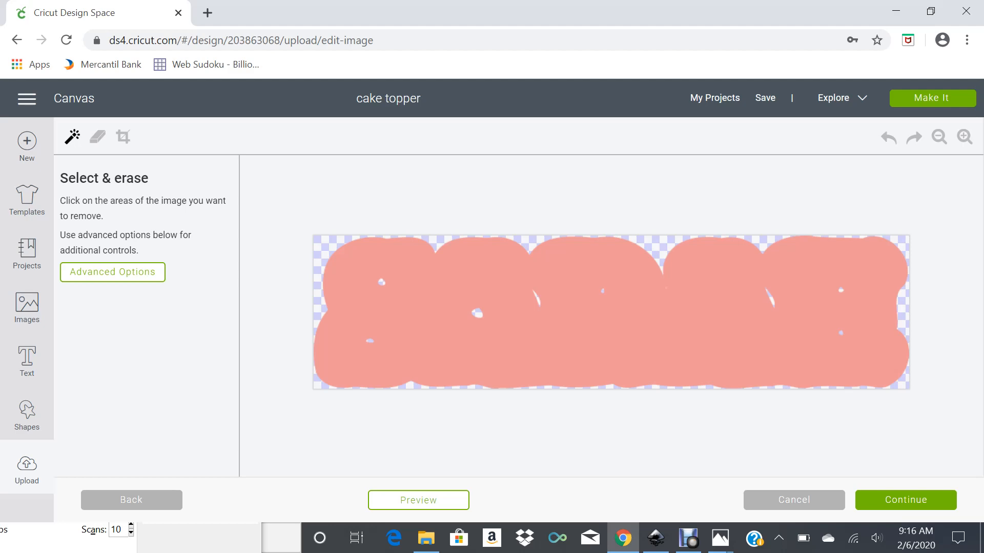
{"action": "left_click", "coordinate": [905, 500]}
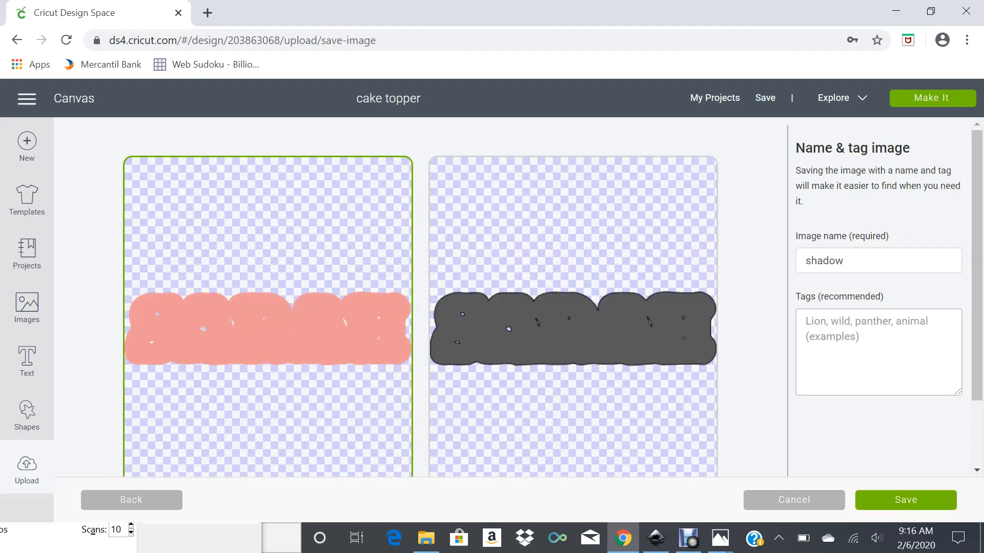
{"action": "left_click", "coordinate": [572, 327]}
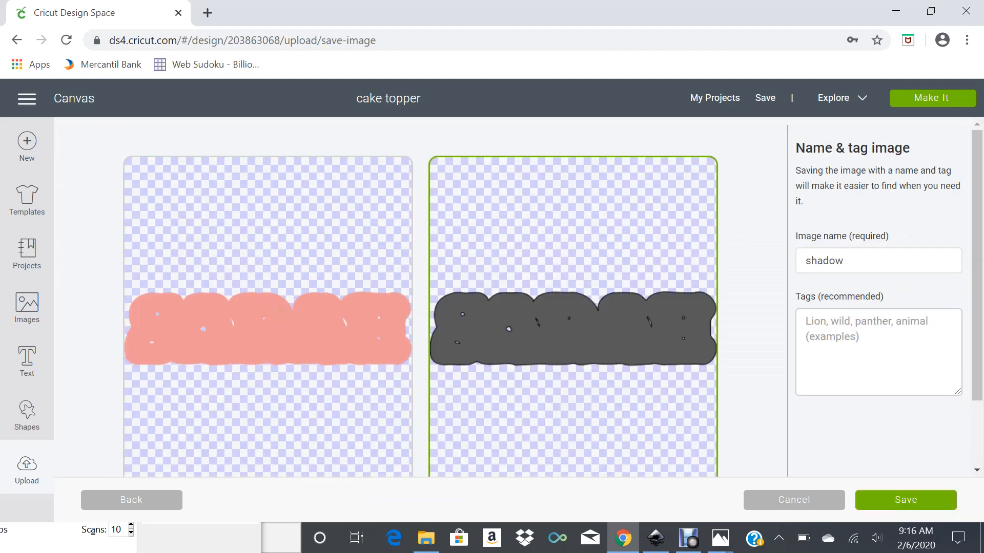
{"action": "scroll", "coordinate": [553, 297], "scroll_direction": "down", "scroll_amount": 2}
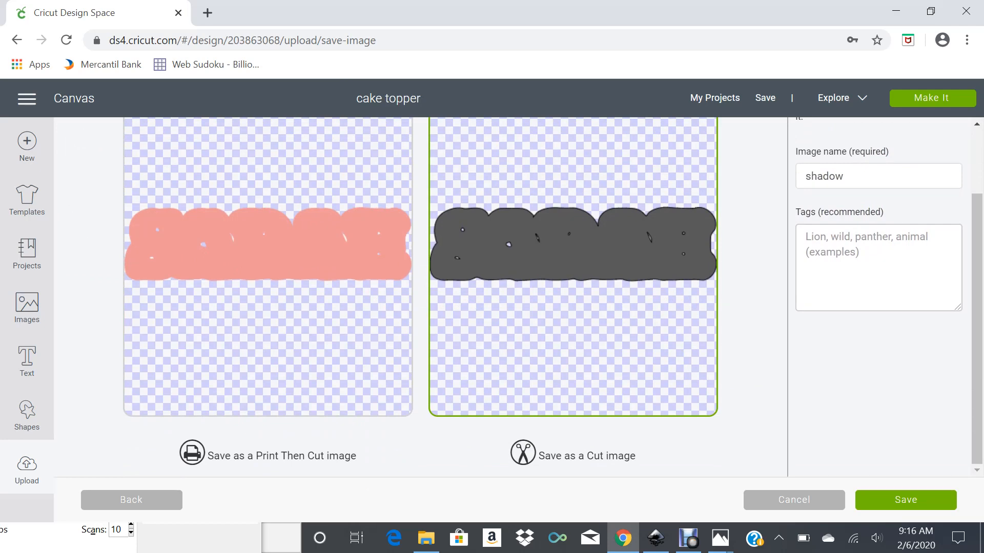
{"action": "left_click", "coordinate": [905, 500]}
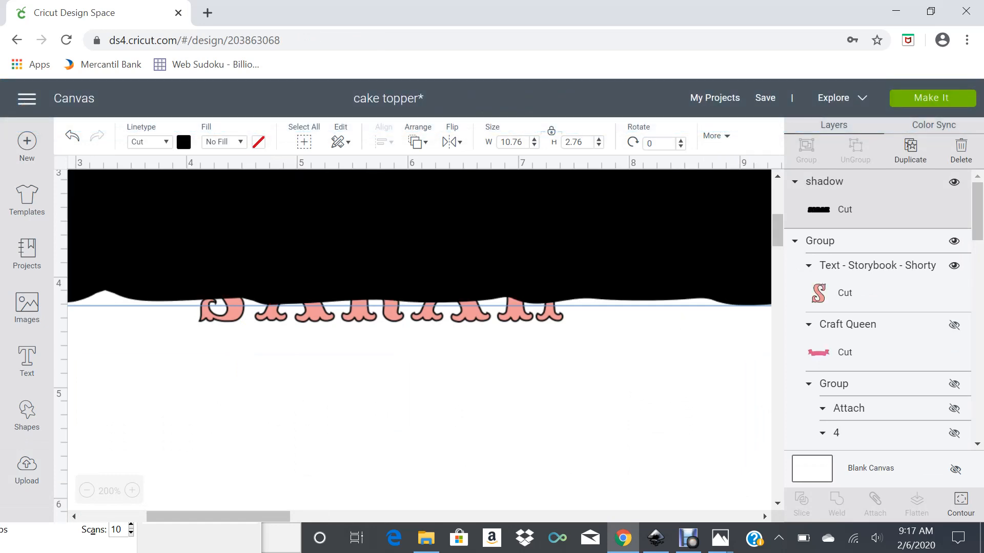
Step: Set the shadow shape's width to 5 inches with proportions locked, and place it above the name lettering
{"action": "left_click_drag", "start_coordinate": [524, 142], "coordinate": [519, 142]}
{"action": "key", "text": "Tab"}
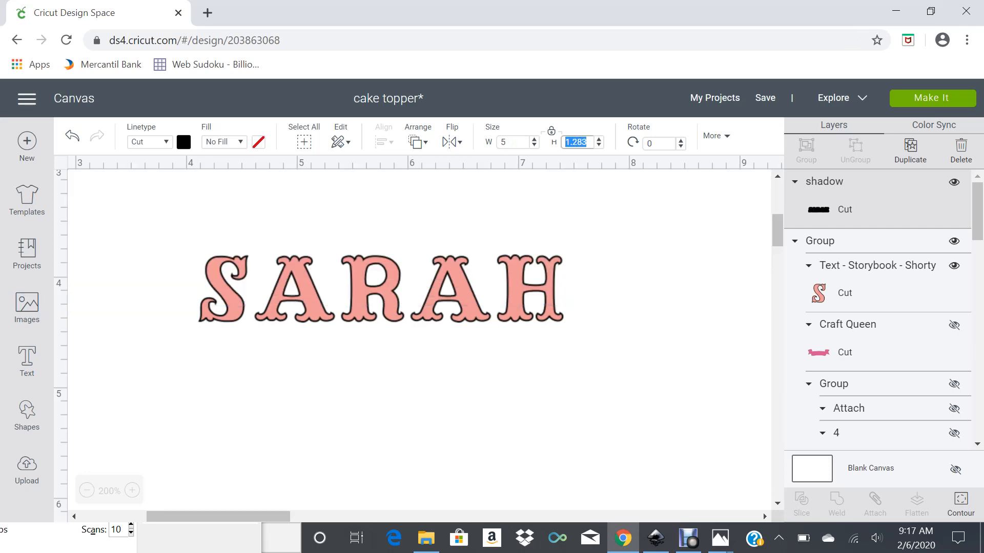
{"action": "scroll", "coordinate": [420, 339], "scroll_direction": "down", "scroll_amount": 4}
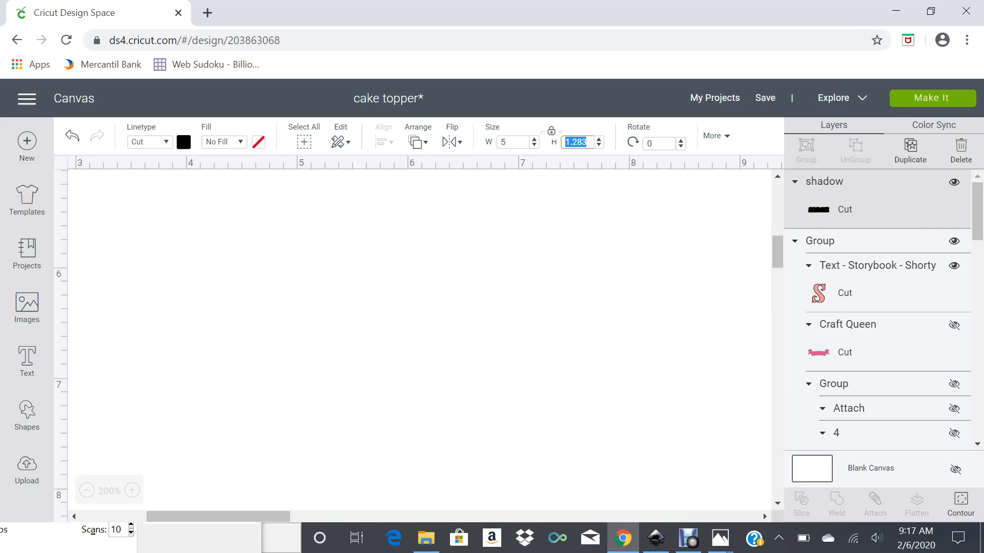
{"action": "scroll", "coordinate": [420, 338], "scroll_direction": "up", "scroll_amount": 6}
{"action": "left_click_drag", "start_coordinate": [187, 301], "coordinate": [408, 326]}
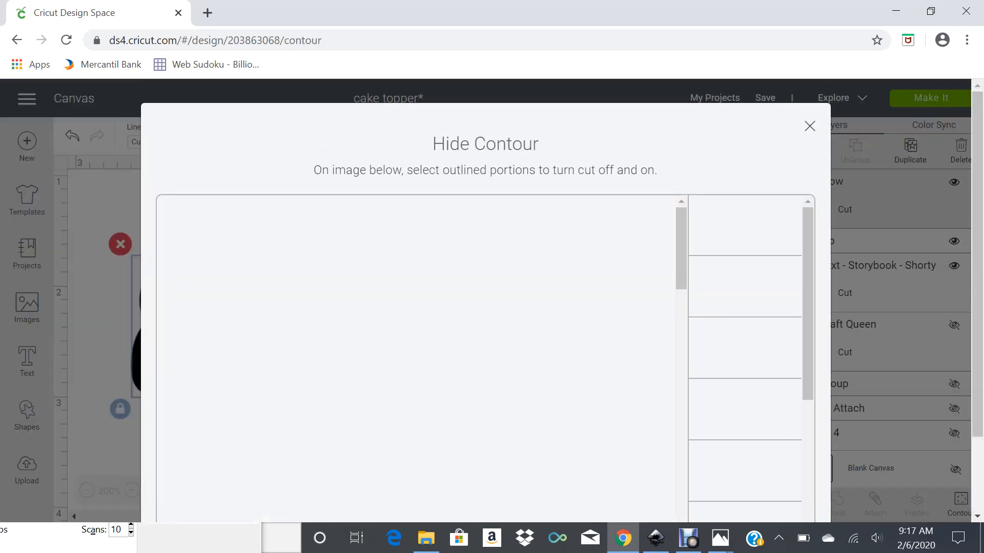
Step: Hide all inner contours of the shadow shape to fill its small holes, and recolor it purple
{"action": "scroll", "coordinate": [745, 359], "scroll_direction": "down", "scroll_amount": 5}
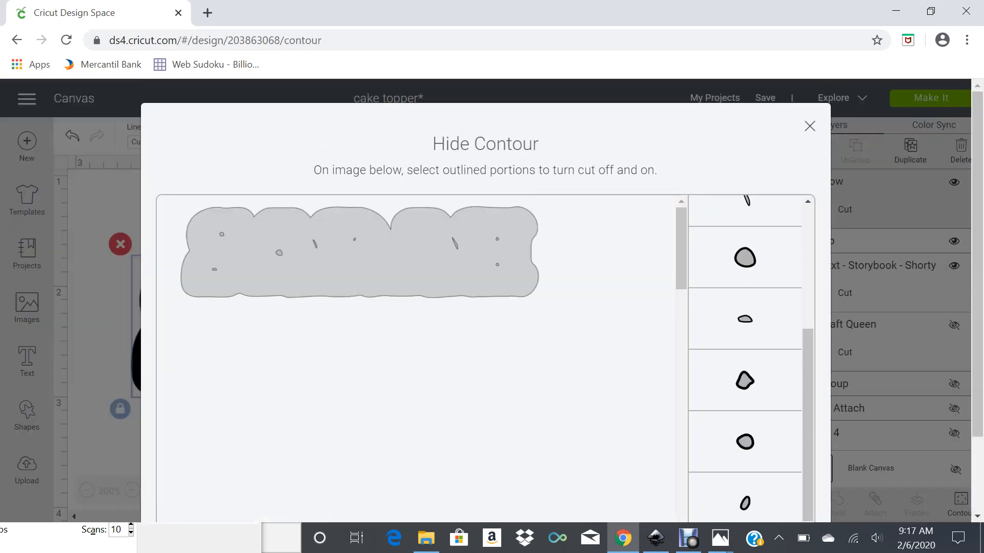
{"action": "left_click_drag", "start_coordinate": [538, 144], "coordinate": [522, 144]}
{"action": "scroll", "coordinate": [485, 307], "scroll_direction": "down", "scroll_amount": 2}
{"action": "left_click", "coordinate": [751, 461]}
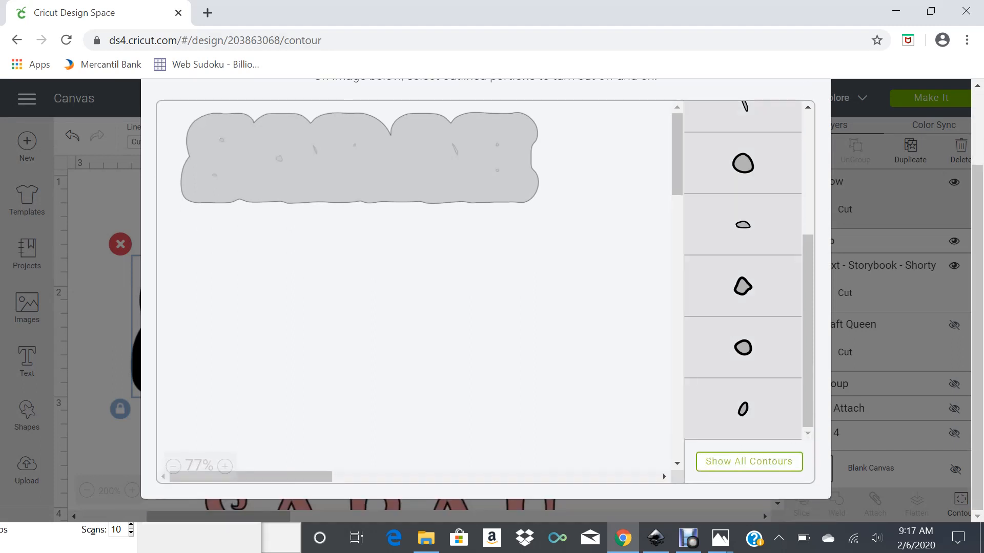
{"action": "scroll", "coordinate": [742, 270], "scroll_direction": "up", "scroll_amount": 6}
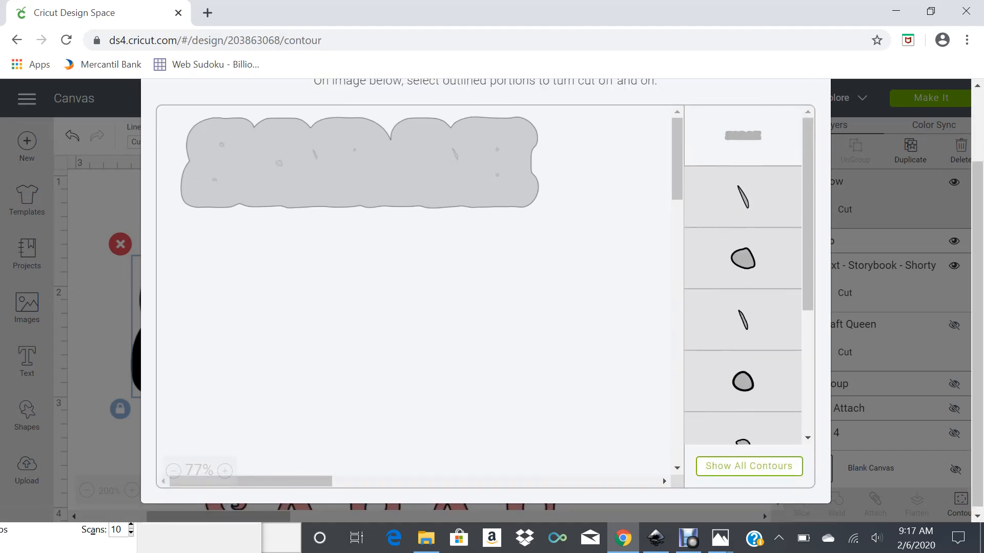
{"action": "left_click", "coordinate": [809, 126]}
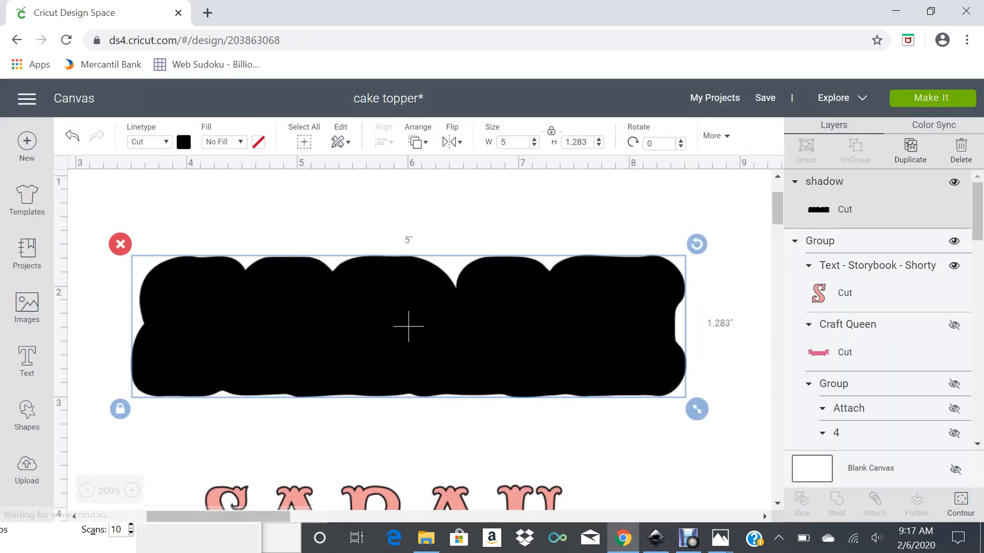
{"action": "left_click", "coordinate": [183, 142]}
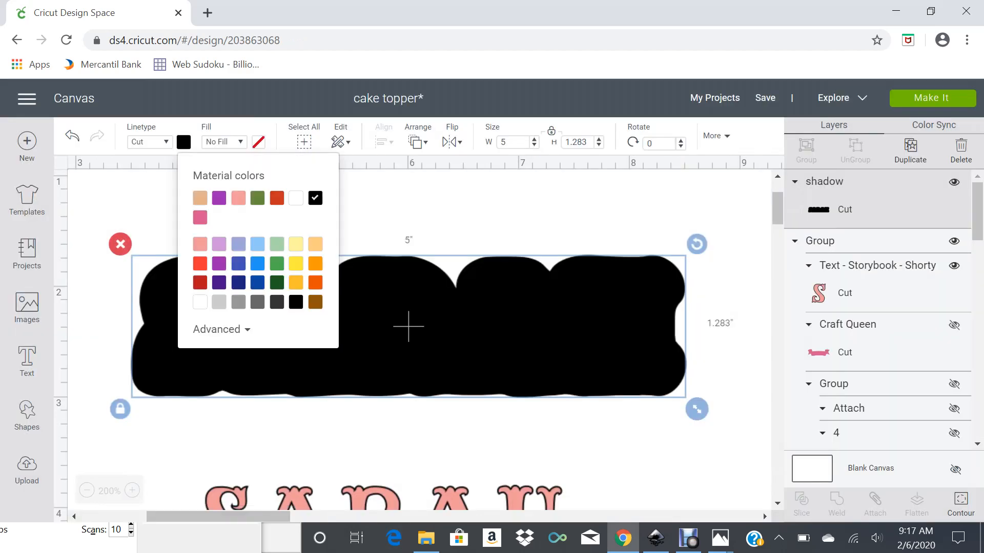
{"action": "left_click", "coordinate": [219, 198]}
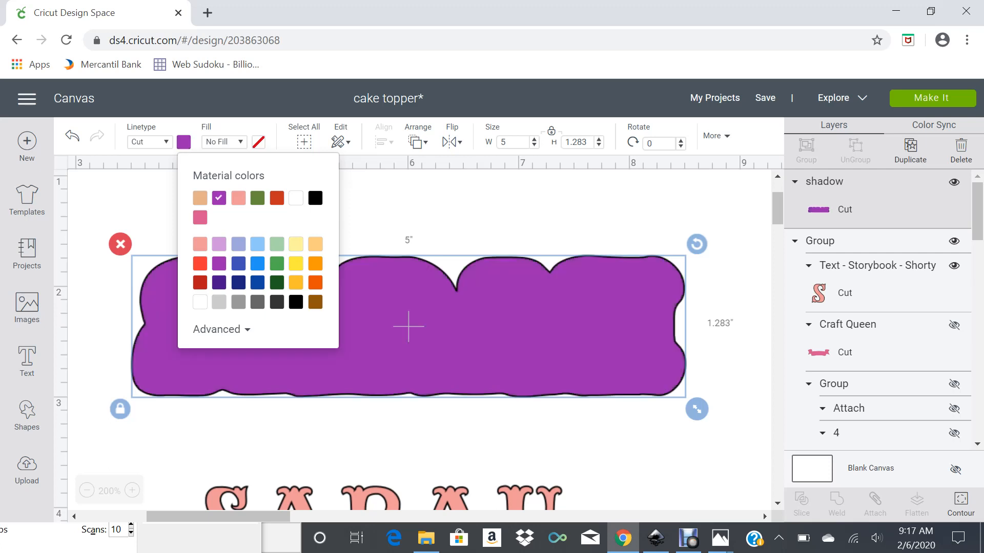
{"action": "left_click_drag", "start_coordinate": [360, 487], "coordinate": [375, 396]}
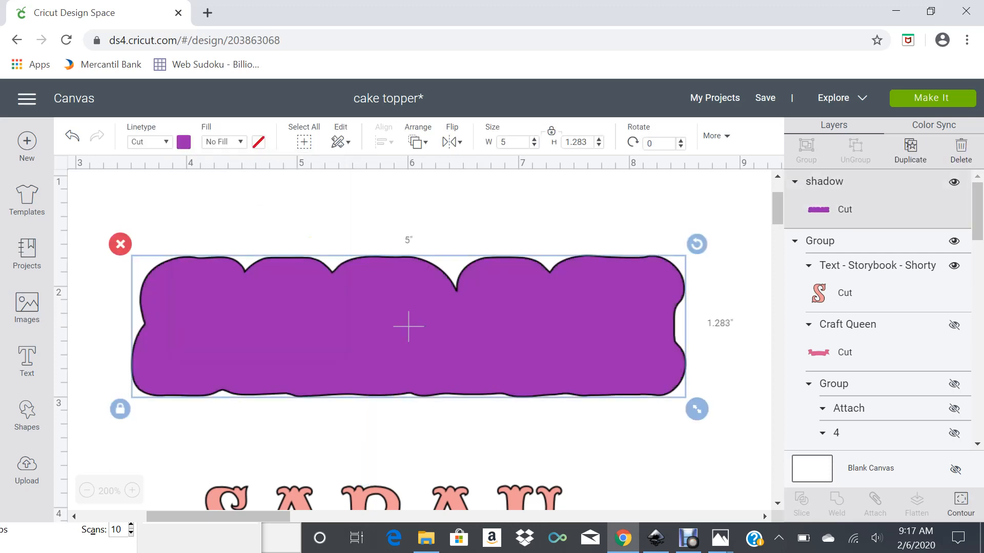
Step: Move the name lettering group onto the purple shadow shape and bring it to the front
{"action": "left_click_drag", "start_coordinate": [372, 505], "coordinate": [357, 331]}
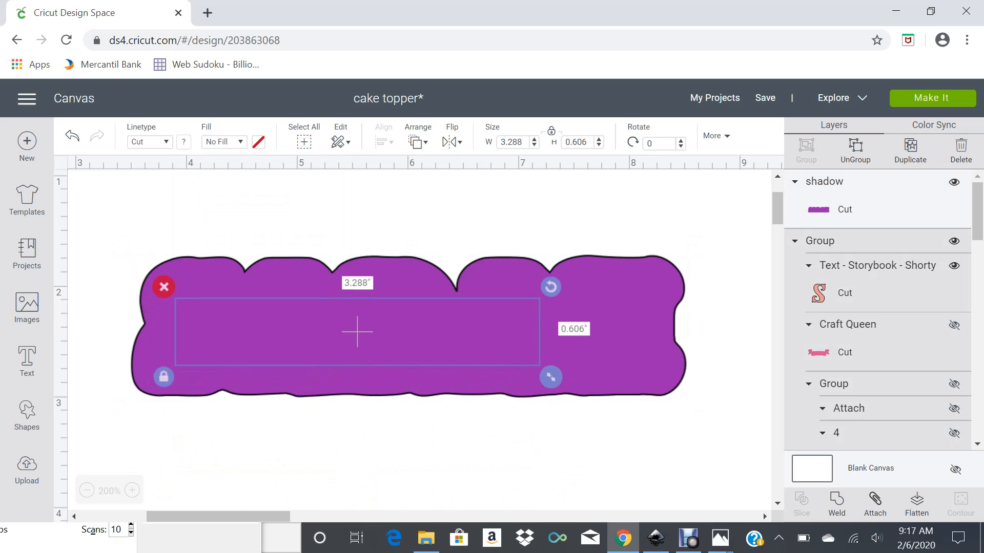
{"action": "left_click", "coordinate": [416, 142]}
{"action": "left_click", "coordinate": [441, 235]}
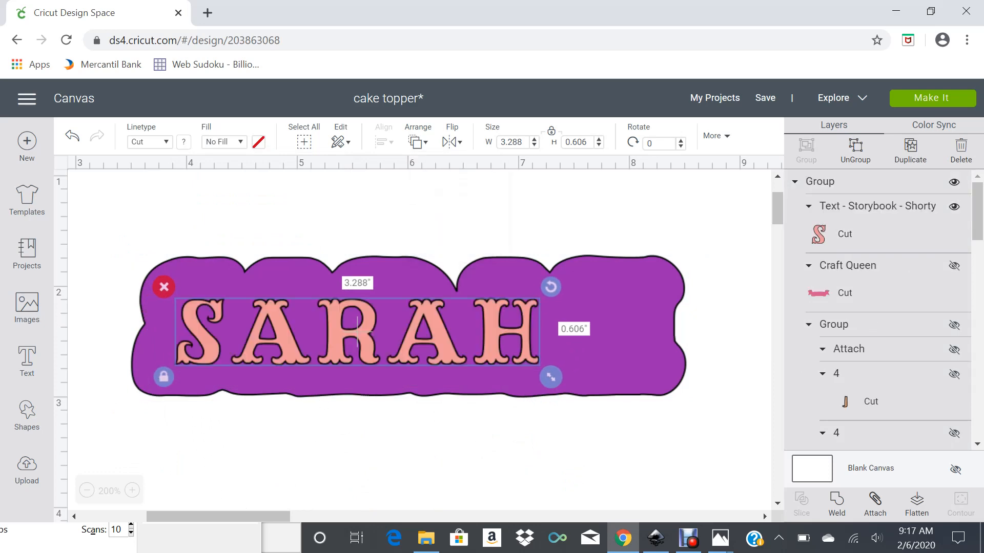
Step: Enlarge the name lettering proportionally to about 4.81 x 0.89 inches and position it over the purple backing
{"action": "left_click_drag", "start_coordinate": [357, 332], "coordinate": [335, 300]}
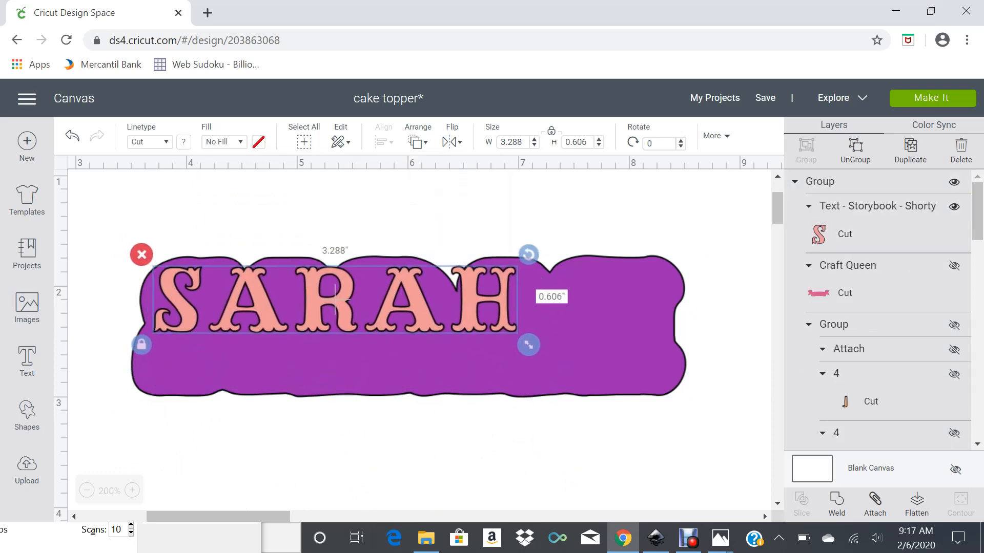
{"action": "left_click_drag", "start_coordinate": [528, 344], "coordinate": [664, 370]}
{"action": "left_click_drag", "start_coordinate": [403, 311], "coordinate": [390, 315]}
{"action": "left_click_drag", "start_coordinate": [651, 373], "coordinate": [698, 383]}
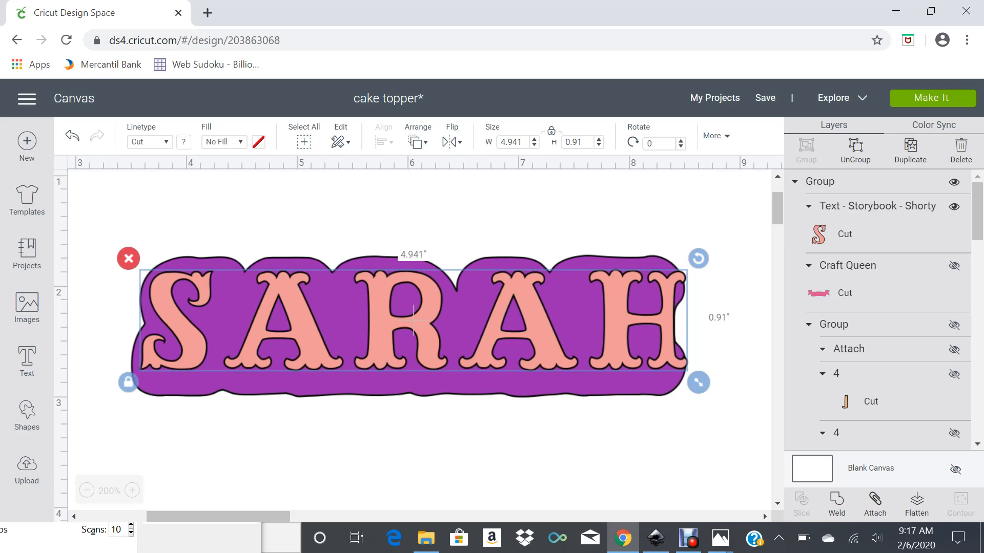
{"action": "mouse_move", "coordinate": [413, 321]}
{"action": "left_mouse_down"}
{"action": "mouse_move", "coordinate": [401, 315]}
{"action": "mouse_move", "coordinate": [415, 322]}
{"action": "left_mouse_up"}
{"action": "left_click_drag", "start_coordinate": [700, 385], "coordinate": [683, 382]}
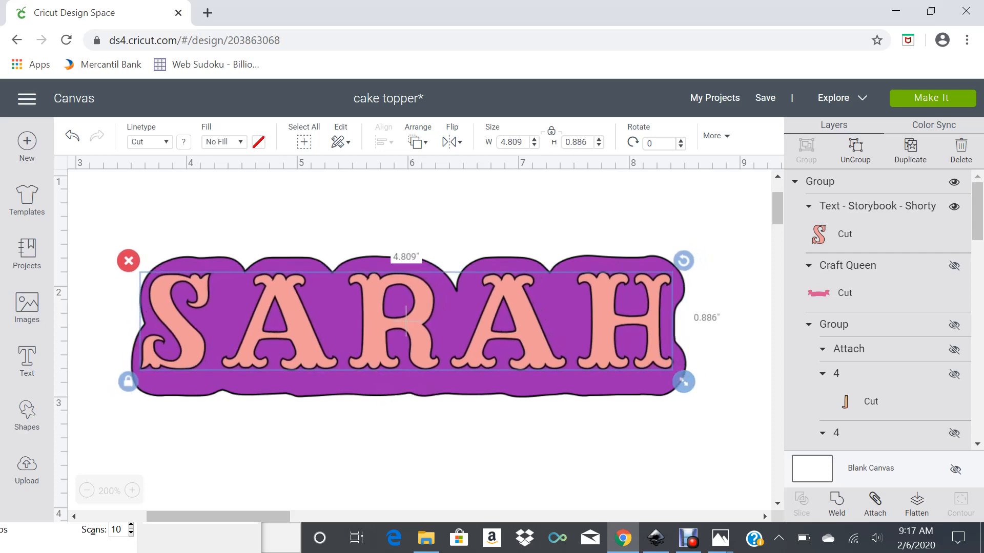
{"action": "mouse_move", "coordinate": [406, 320]}
{"action": "left_mouse_down"}
{"action": "mouse_move", "coordinate": [399, 315]}
{"action": "mouse_move", "coordinate": [408, 313]}
{"action": "left_mouse_up"}
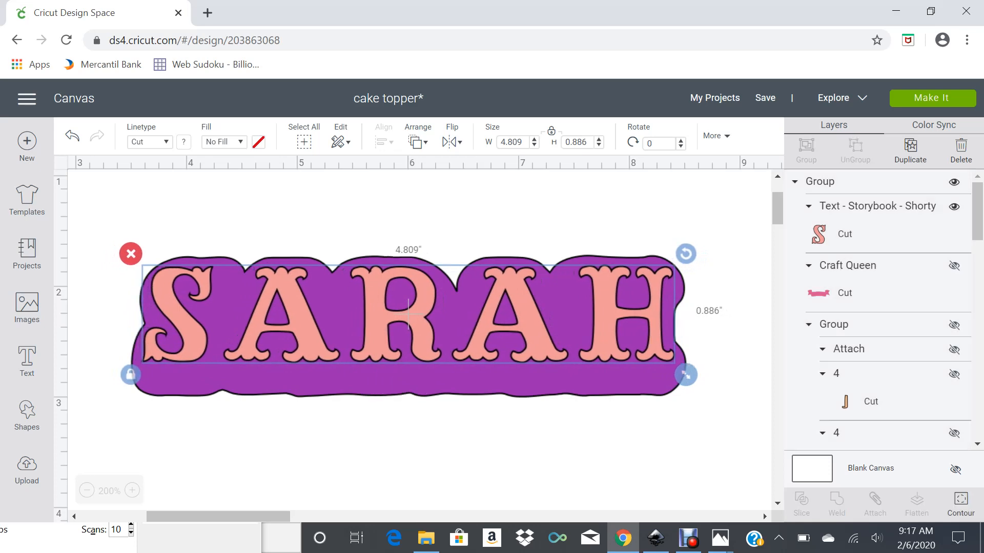
Step: Reduce the purple name backing's height to 1.06 inches, keeping its 5-inch width, so it fits closely around the lettering
{"action": "left_click", "coordinate": [408, 327]}
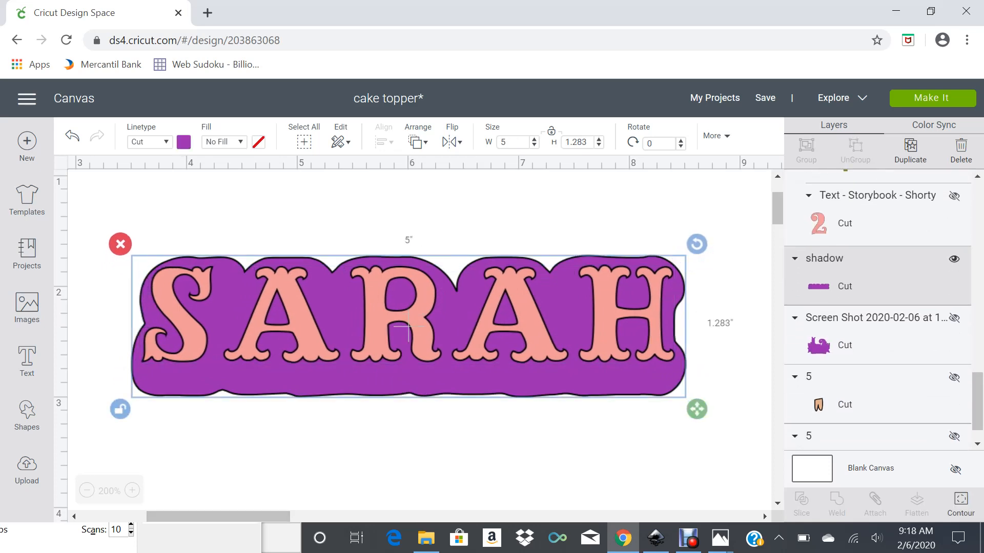
{"action": "left_click_drag", "start_coordinate": [697, 408], "coordinate": [484, 328]}
{"action": "key", "text": "Escape"}
{"action": "left_click", "coordinate": [86, 491]}
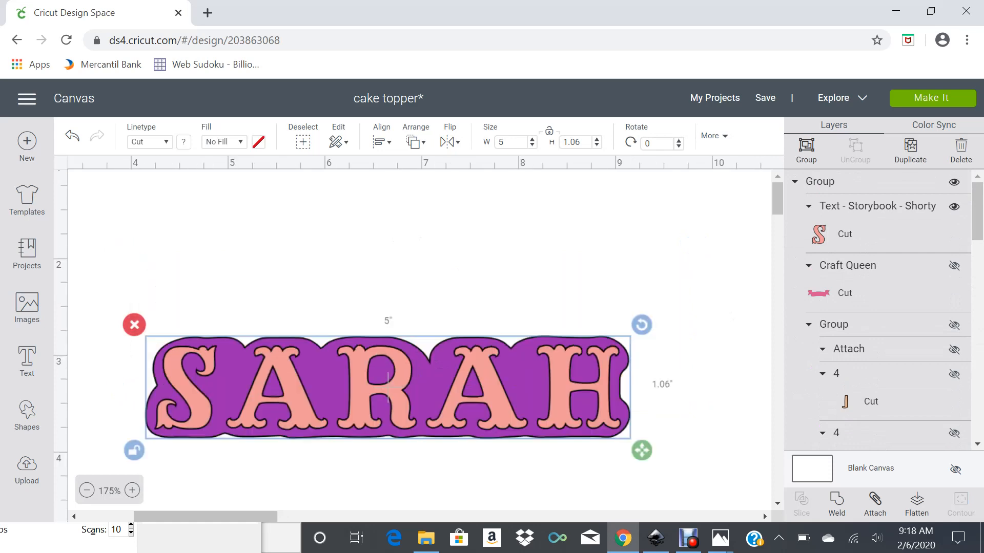
{"action": "left_click", "coordinate": [87, 491]}
{"action": "left_click", "coordinate": [87, 491]}
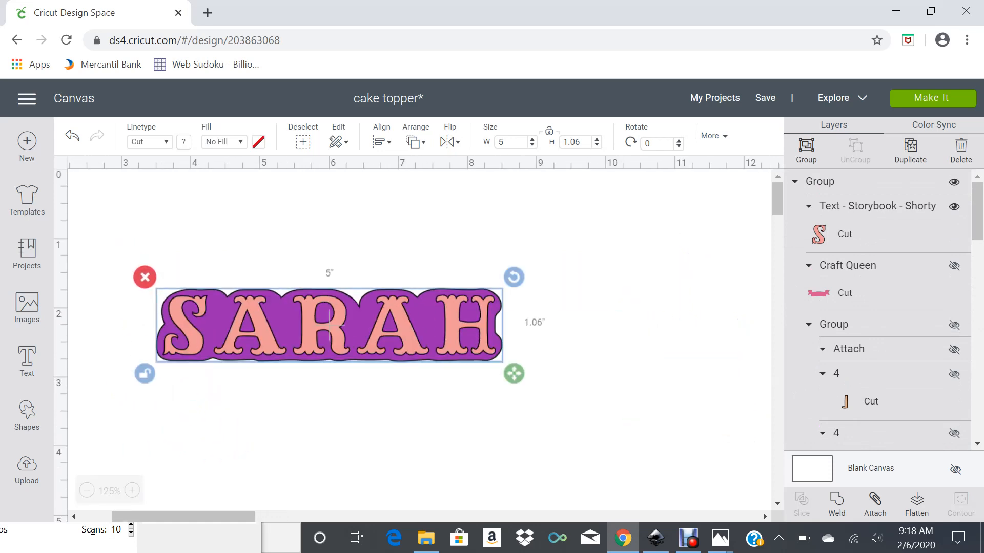
Step: Show the hidden Craft Queen banner, the llama group, the number 2 and the cactus to the llama's left
{"action": "left_click", "coordinate": [954, 265]}
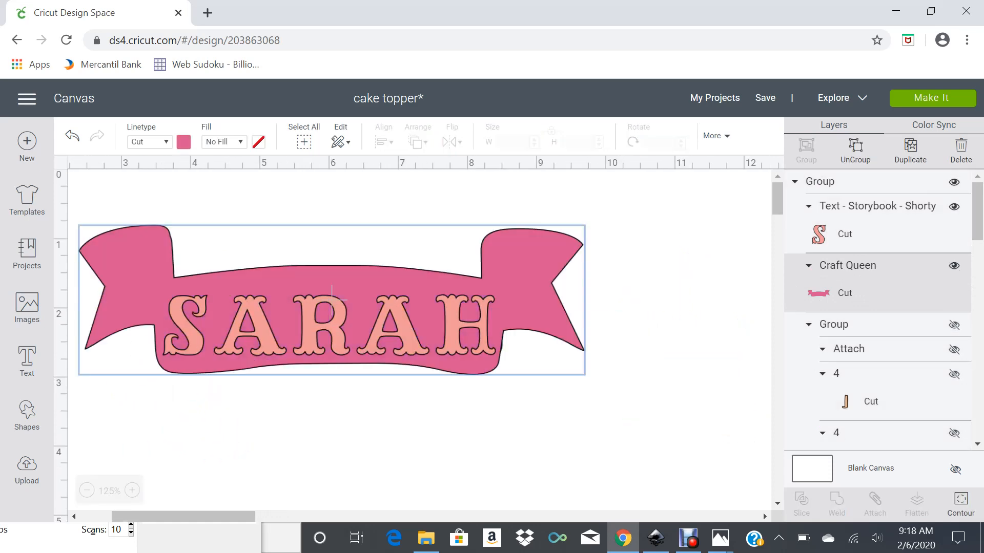
{"action": "left_click", "coordinate": [954, 324]}
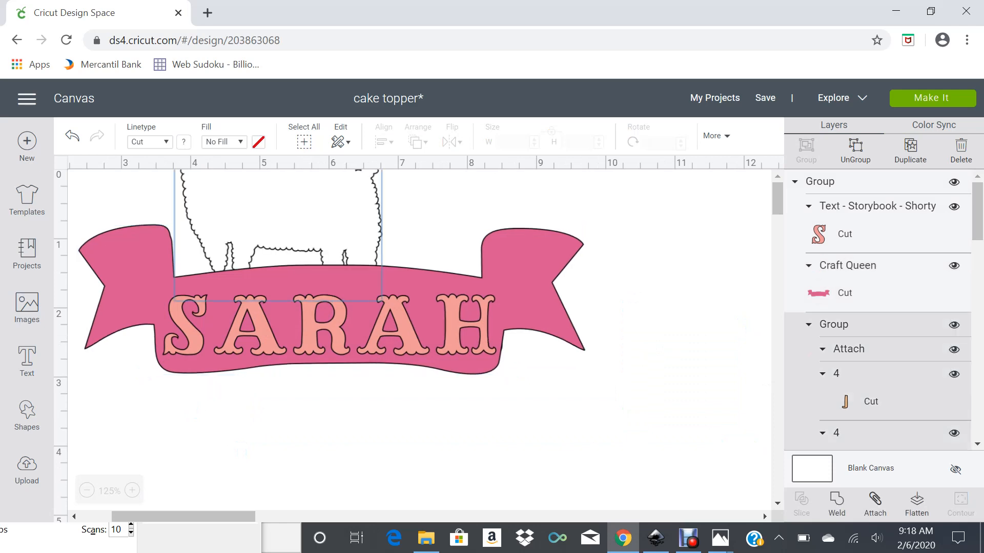
{"action": "scroll", "coordinate": [878, 307], "scroll_direction": "down", "scroll_amount": 10}
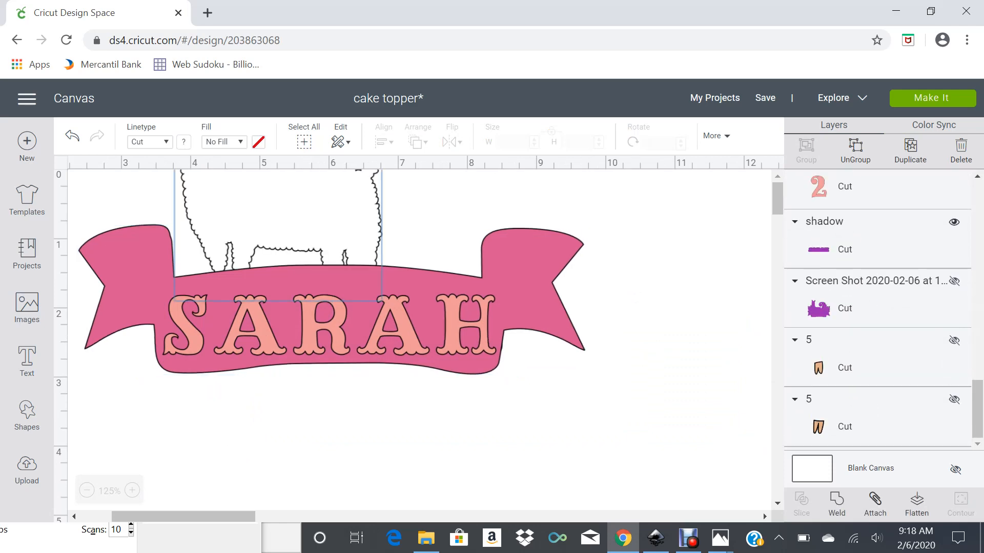
{"action": "scroll", "coordinate": [878, 307], "scroll_direction": "up", "scroll_amount": 5}
{"action": "scroll", "coordinate": [878, 307], "scroll_direction": "down", "scroll_amount": 3}
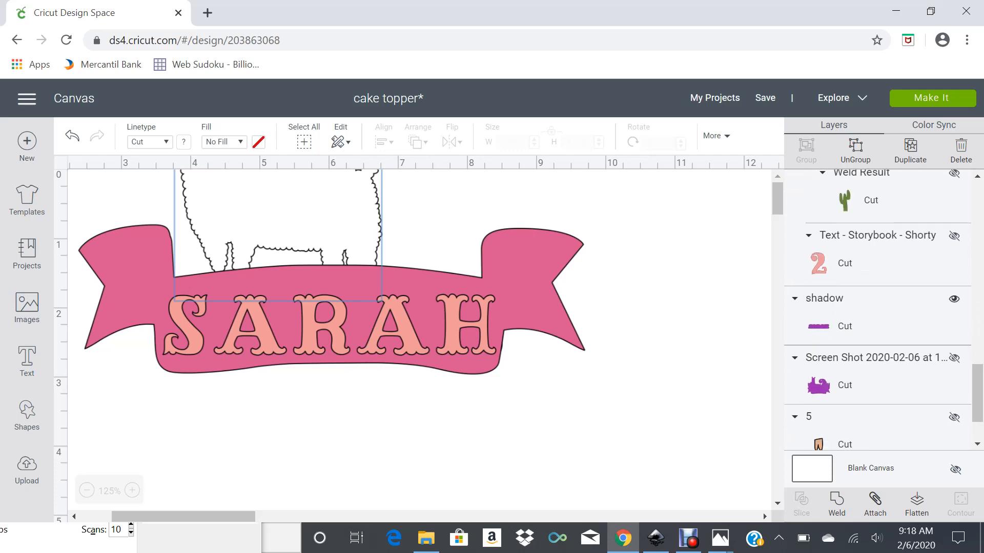
{"action": "left_click", "coordinate": [953, 235]}
{"action": "scroll", "coordinate": [878, 308], "scroll_direction": "up", "scroll_amount": 3}
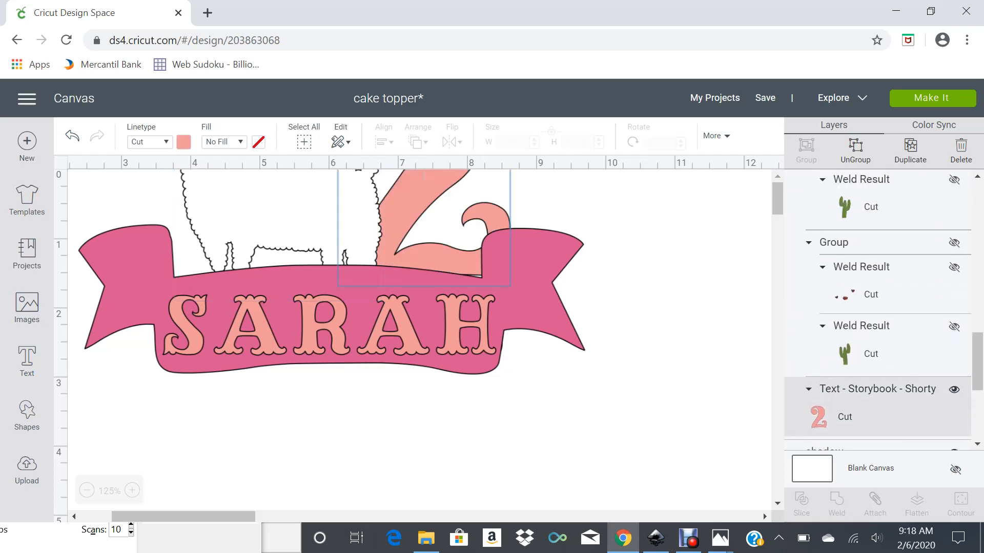
{"action": "left_click", "coordinate": [953, 327]}
{"action": "scroll", "coordinate": [878, 308], "scroll_direction": "down", "scroll_amount": 4}
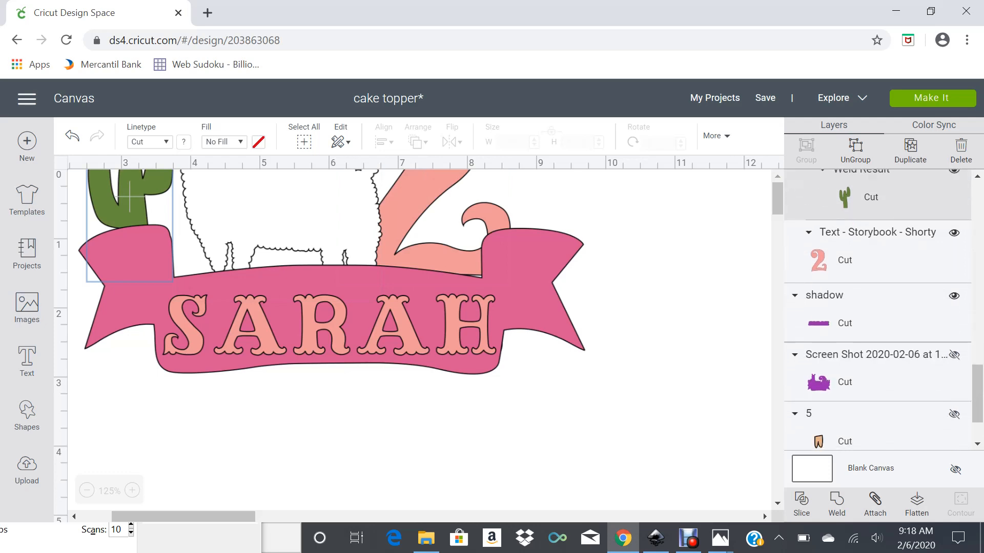
Step: Show the purple Screen Shot 2020-02-06 backing shape and enlarge it proportionally to about 8.07 x 6.14 inches beside the topper design
{"action": "left_click", "coordinate": [953, 281]}
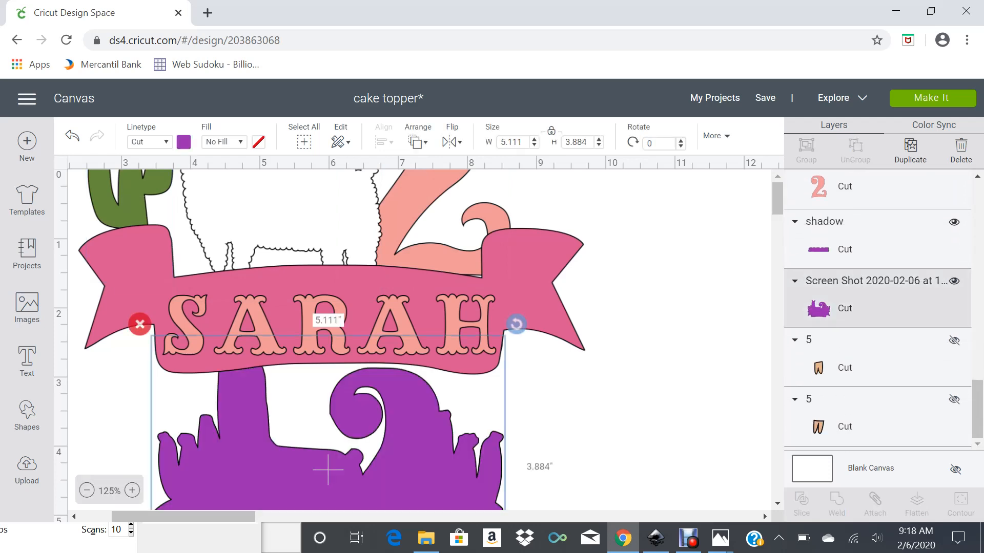
{"action": "left_click", "coordinate": [87, 491]}
{"action": "left_click", "coordinate": [86, 490]}
{"action": "scroll", "coordinate": [419, 339], "scroll_direction": "down", "scroll_amount": 2}
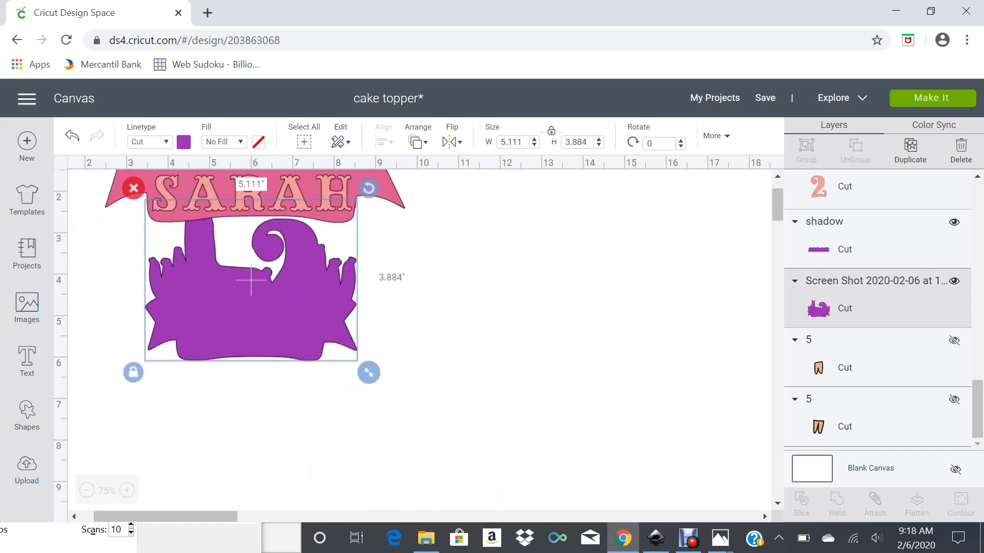
{"action": "scroll", "coordinate": [419, 339], "scroll_direction": "up", "scroll_amount": 2}
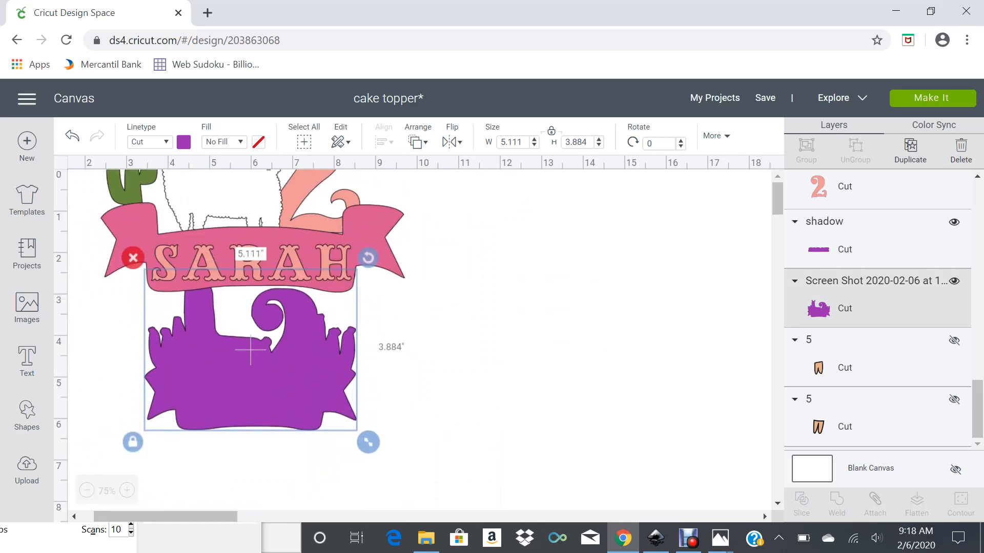
{"action": "key", "text": "Escape"}
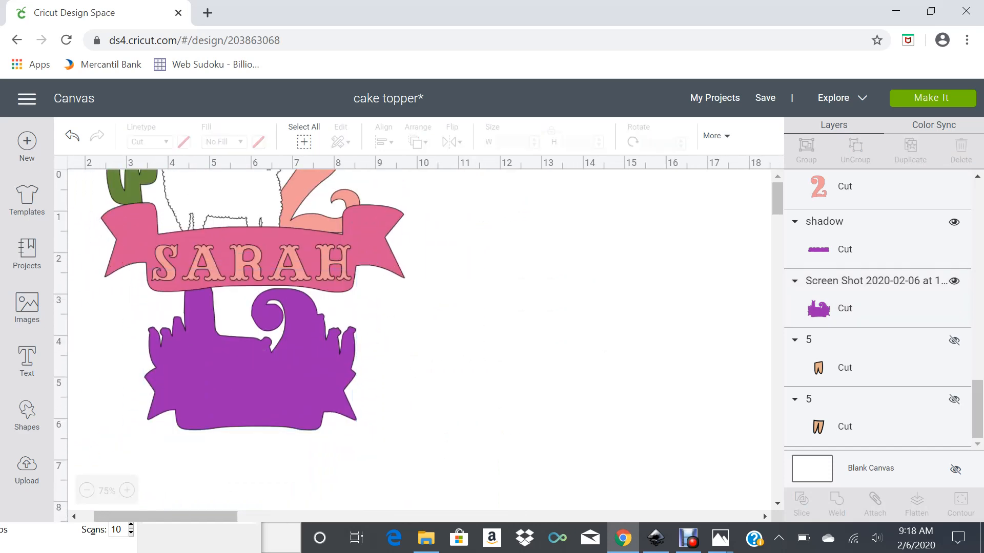
{"action": "left_click_drag", "start_coordinate": [251, 369], "coordinate": [400, 300]}
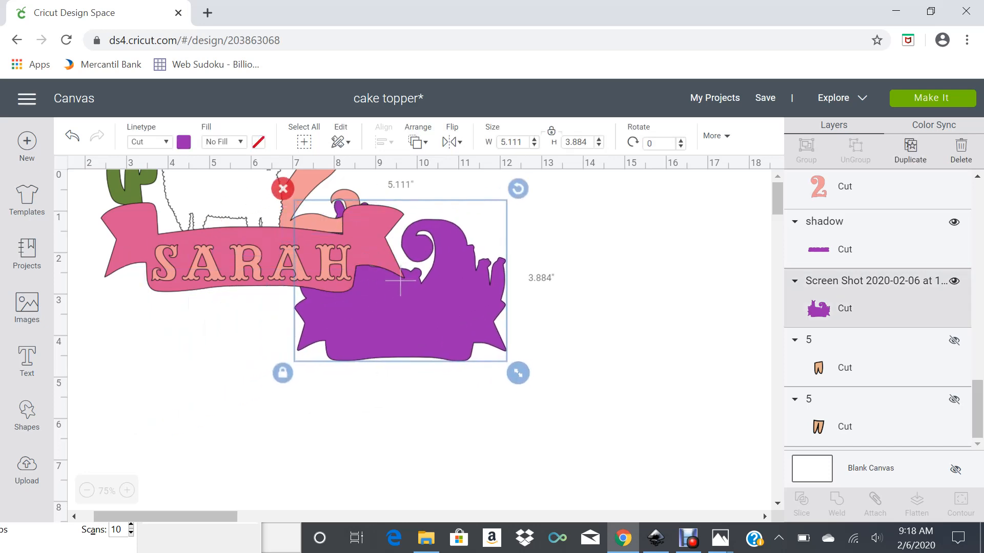
{"action": "left_click_drag", "start_coordinate": [516, 373], "coordinate": [641, 467]}
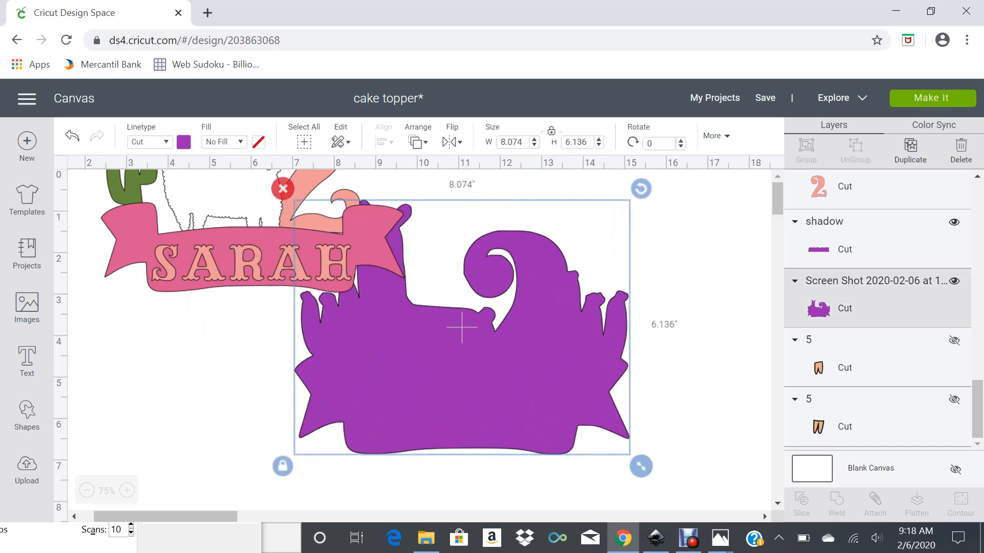
{"action": "scroll", "coordinate": [641, 467], "scroll_direction": "down", "scroll_amount": 3}
{"action": "scroll", "coordinate": [641, 467], "scroll_direction": "up", "scroll_amount": 3}
Step: Move the grouped topper design with llama, cactus, number 2 and banner onto the large purple backing
{"action": "left_click_drag", "start_coordinate": [89, 183], "coordinate": [342, 262]}
{"action": "scroll", "coordinate": [365, 363], "scroll_direction": "up", "scroll_amount": 2}
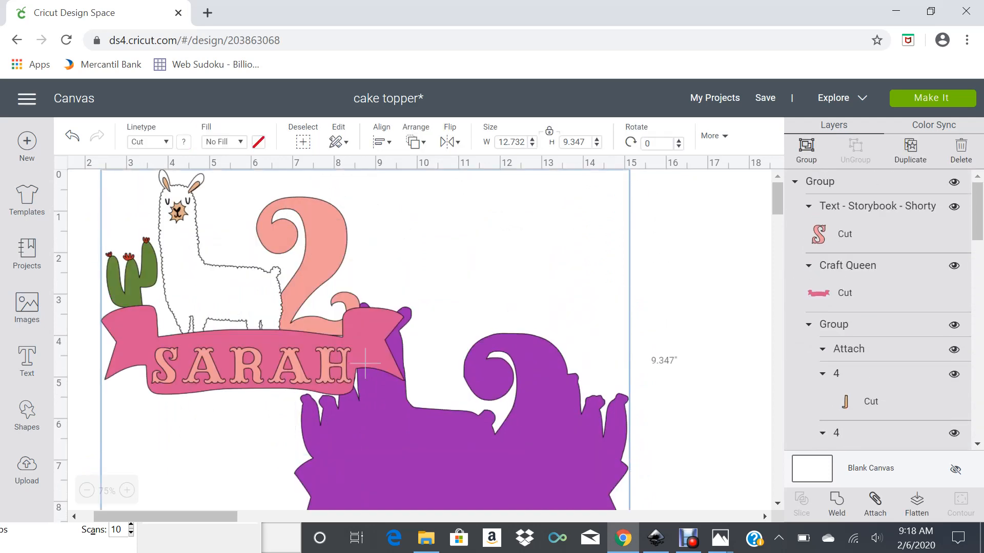
{"action": "left_click", "coordinate": [365, 364]}
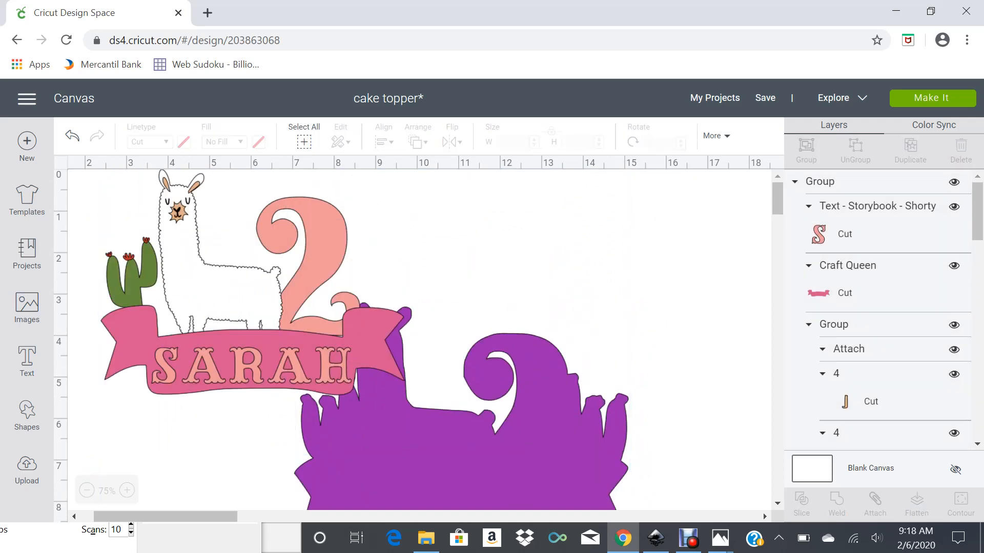
{"action": "left_click", "coordinate": [251, 284]}
{"action": "left_click_drag", "start_coordinate": [251, 284], "coordinate": [458, 438]}
{"action": "scroll", "coordinate": [458, 338], "scroll_direction": "down", "scroll_amount": 3}
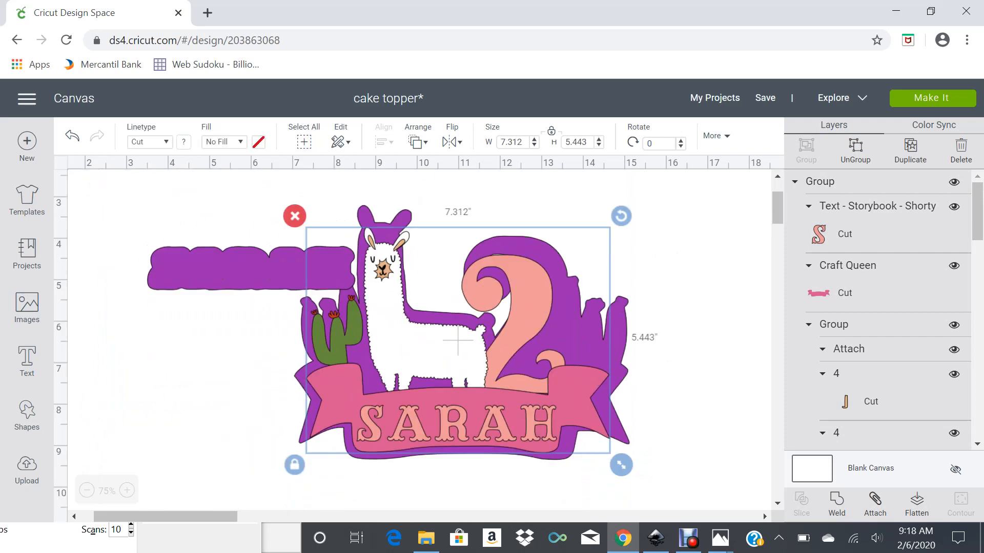
Step: Enlarge the grouped topper design to about 7.74 x 5.76 inches, aligned over the large purple backing, and ungroup it
{"action": "left_click_drag", "start_coordinate": [621, 408], "coordinate": [641, 409]}
{"action": "left_click_drag", "start_coordinate": [470, 277], "coordinate": [464, 273]}
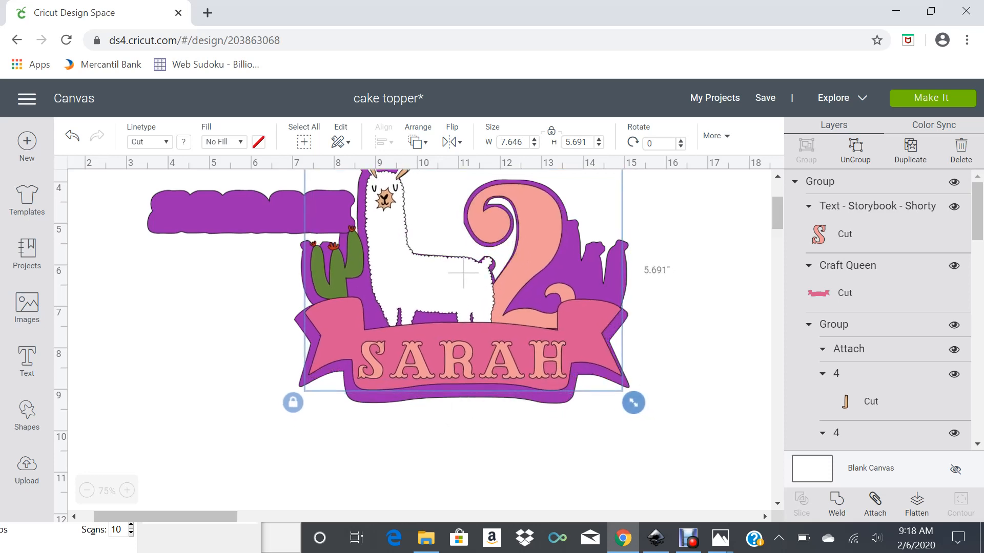
{"action": "left_click_drag", "start_coordinate": [633, 403], "coordinate": [637, 406]}
{"action": "left_click_drag", "start_coordinate": [464, 273], "coordinate": [461, 276]}
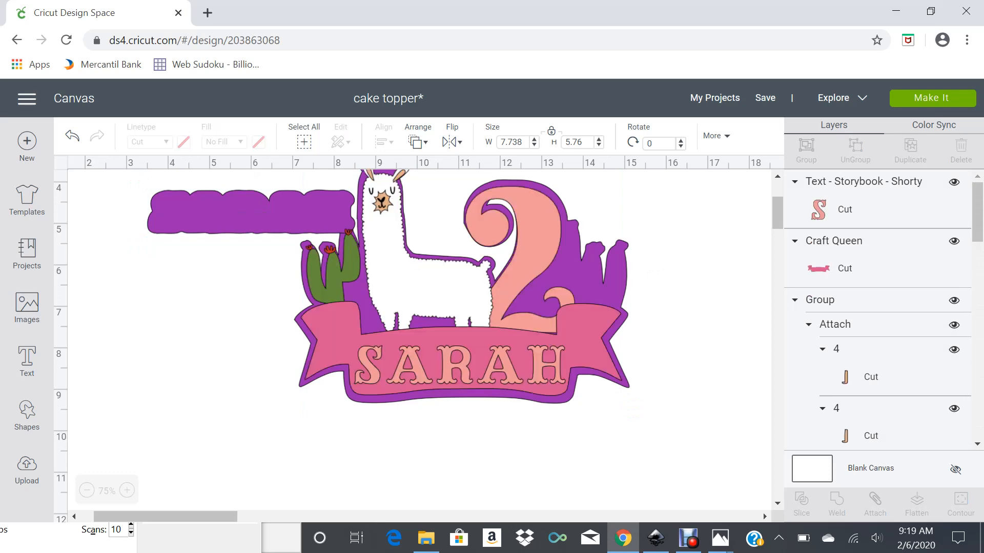
Step: Move the purple name backing onto the banner's center and bring it to the front
{"action": "left_click_drag", "start_coordinate": [251, 211], "coordinate": [457, 364]}
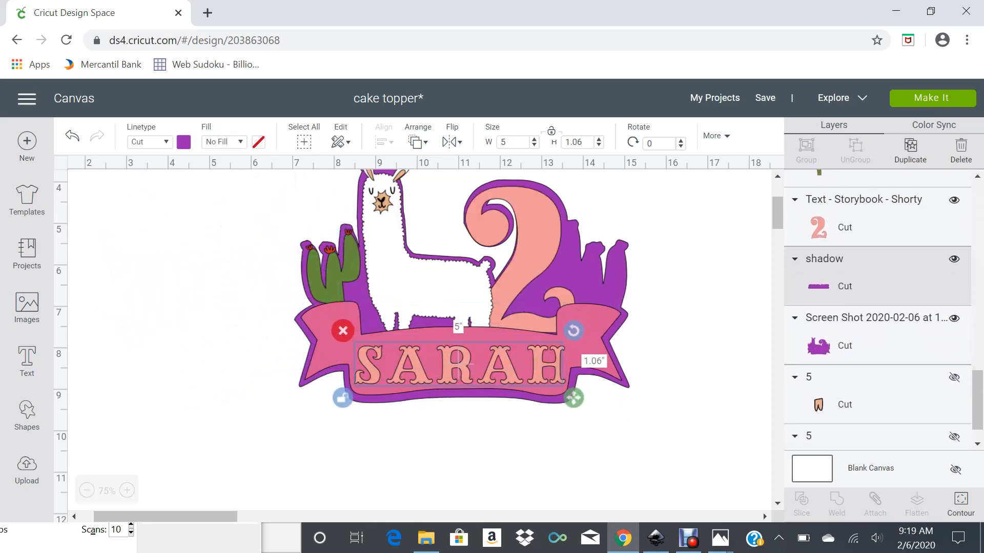
{"action": "left_click", "coordinate": [419, 142]}
{"action": "left_click", "coordinate": [450, 233]}
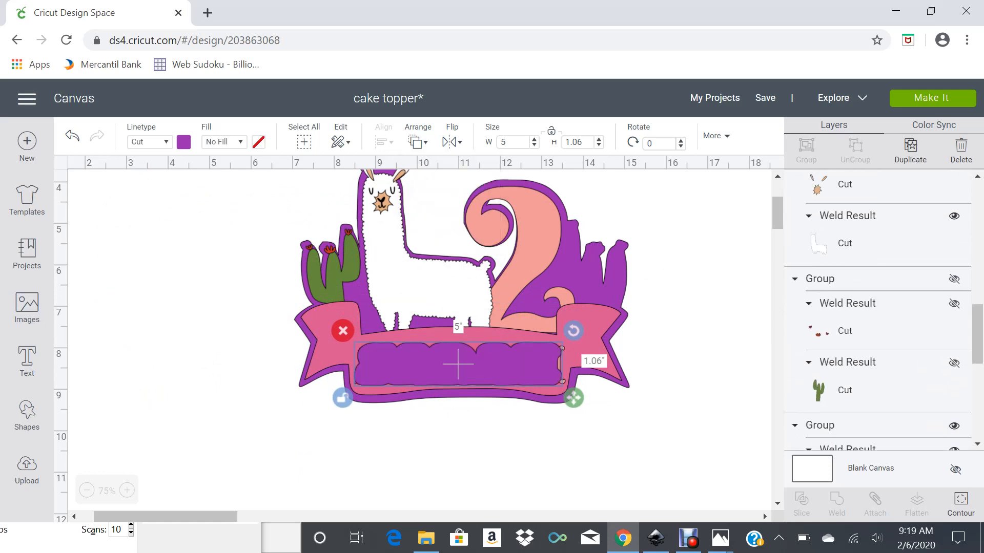
Step: Bring the name lettering to the front so it sits above its purple backing on the banner
{"action": "left_click", "coordinate": [459, 365]}
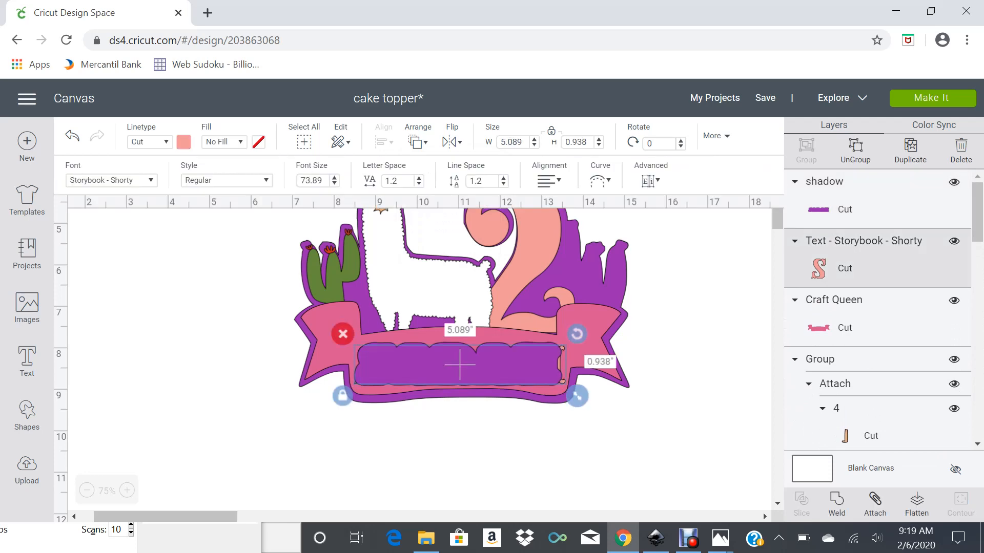
{"action": "left_click", "coordinate": [419, 142]}
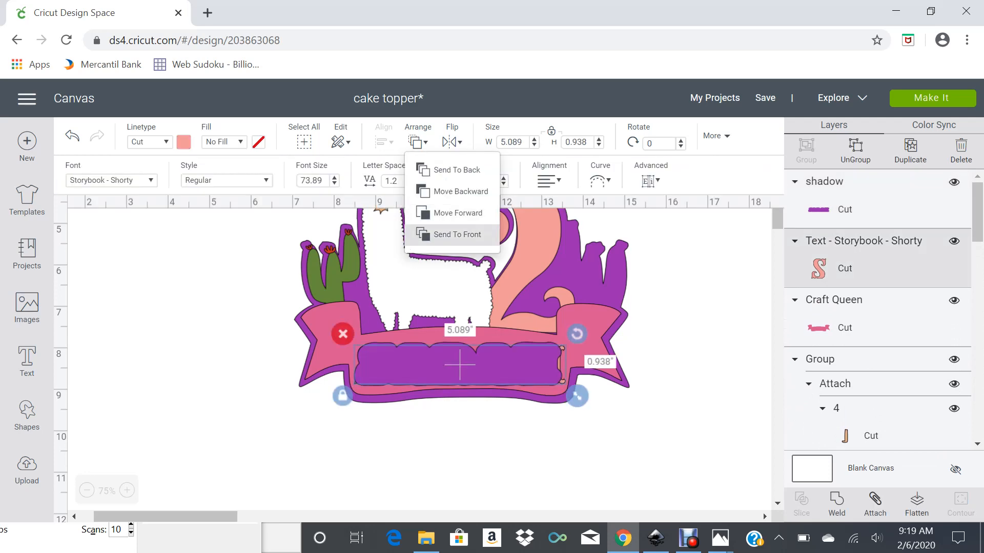
{"action": "left_click", "coordinate": [452, 232]}
{"action": "left_click", "coordinate": [328, 516]}
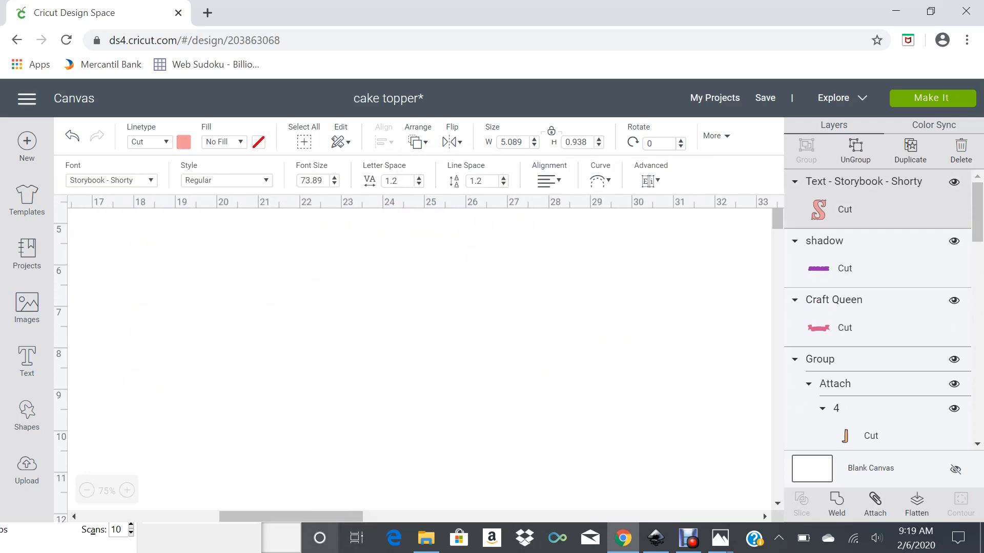
{"action": "left_click_drag", "start_coordinate": [318, 517], "coordinate": [203, 516]}
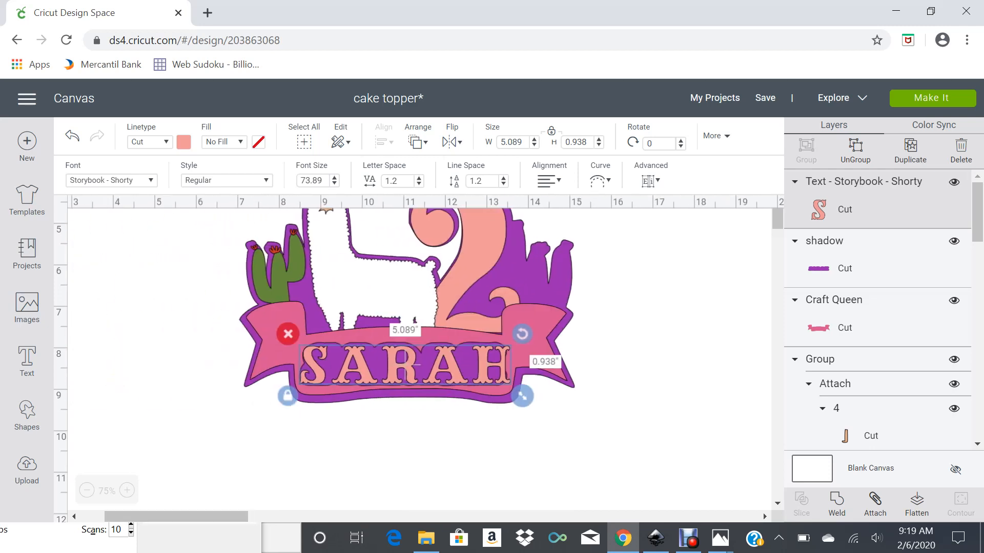
Step: Reduce the name lettering proportionally to about 4.87 x 0.9 inches and center it on its purple backing
{"action": "left_click_drag", "start_coordinate": [522, 396], "coordinate": [512, 394]}
{"action": "left_click_drag", "start_coordinate": [412, 364], "coordinate": [406, 364]}
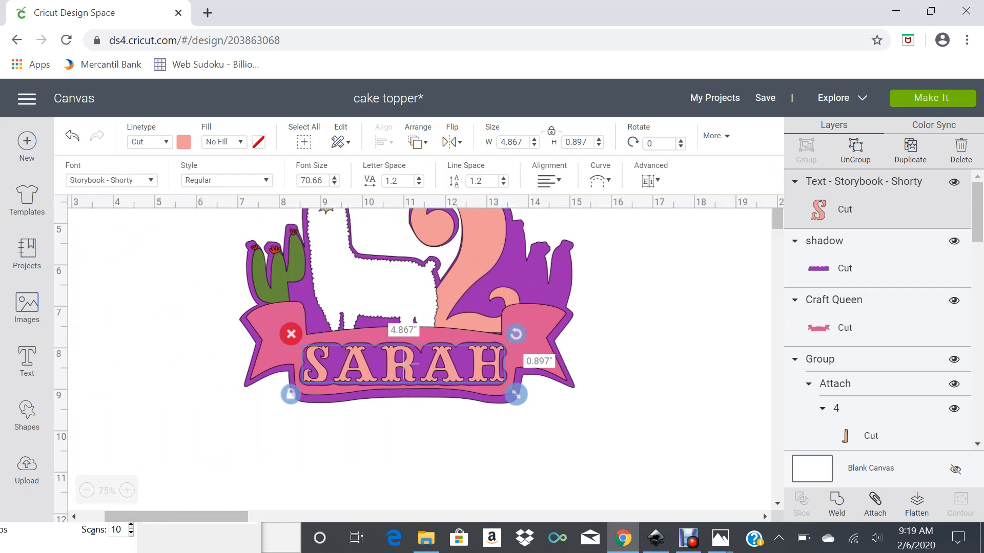
{"action": "key", "text": "Escape"}
{"action": "scroll", "coordinate": [406, 338], "scroll_direction": "down", "scroll_amount": 1}
{"action": "scroll", "coordinate": [407, 338], "scroll_direction": "up", "scroll_amount": 2}
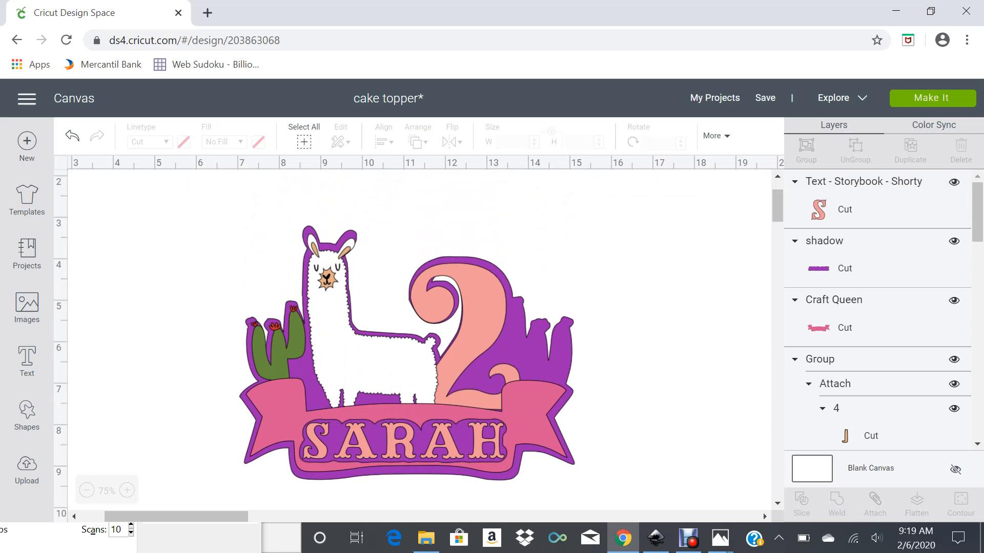
{"action": "scroll", "coordinate": [406, 339], "scroll_direction": "down", "scroll_amount": 2}
{"action": "scroll", "coordinate": [406, 338], "scroll_direction": "up", "scroll_amount": 2}
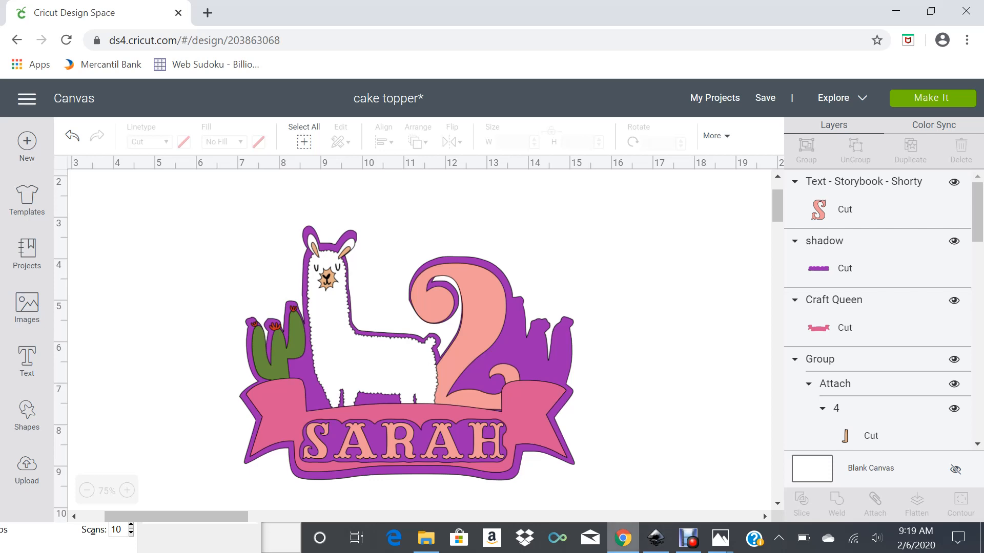
Step: Show the hidden cactus group to the right of the number 2
{"action": "scroll", "coordinate": [878, 308], "scroll_direction": "down", "scroll_amount": 12}
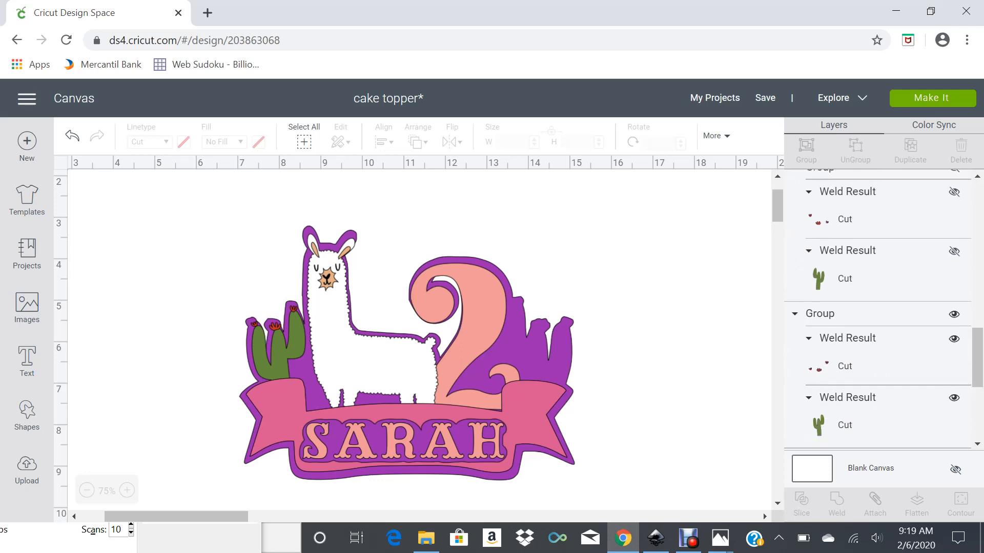
{"action": "left_click", "coordinate": [532, 369]}
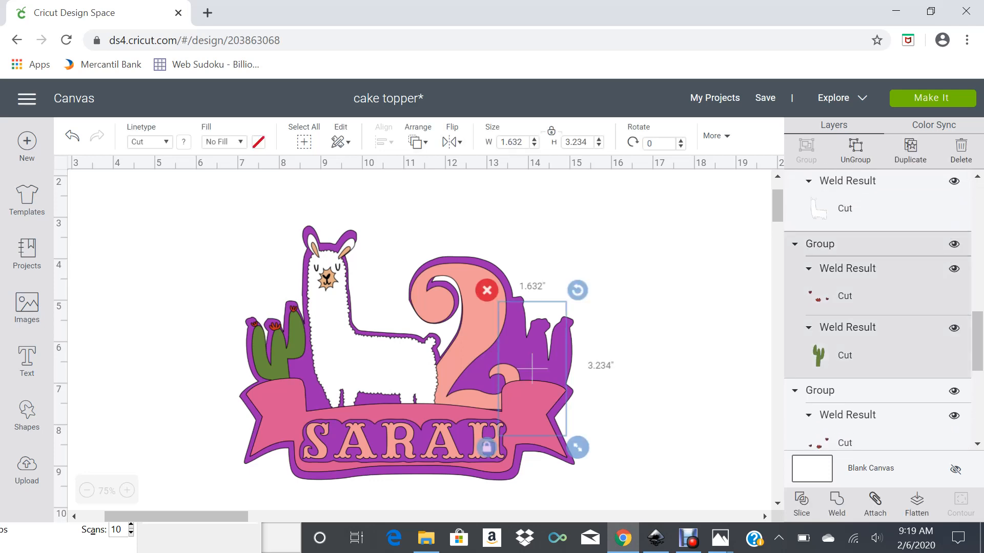
{"action": "key", "text": "Escape"}
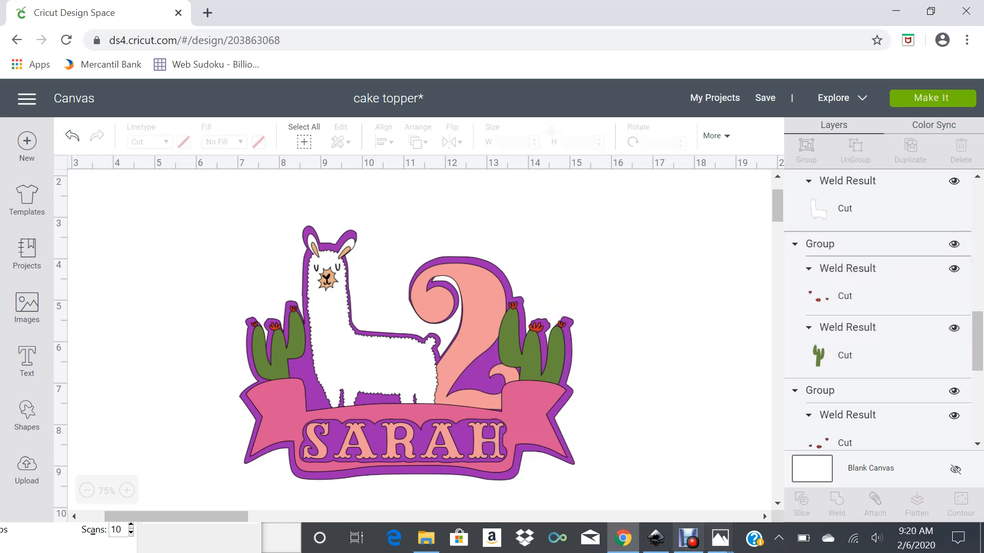
{"action": "mouse_move", "coordinate": [690, 538]}
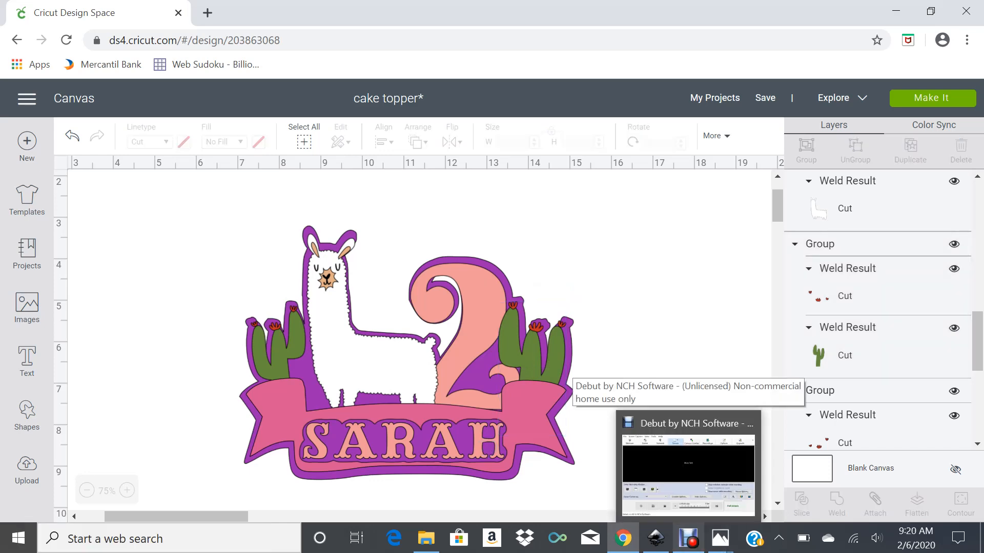
{"action": "left_click", "coordinate": [689, 538]}
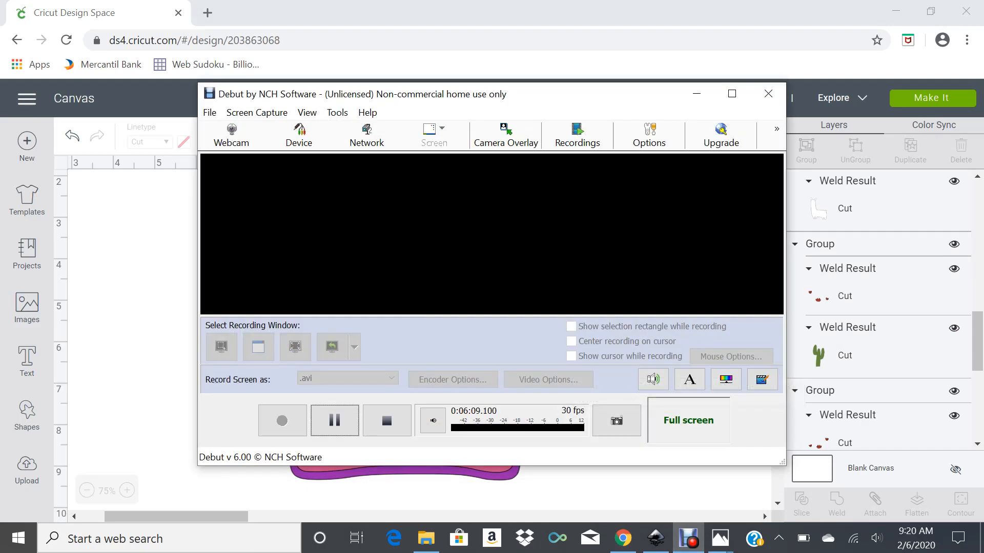